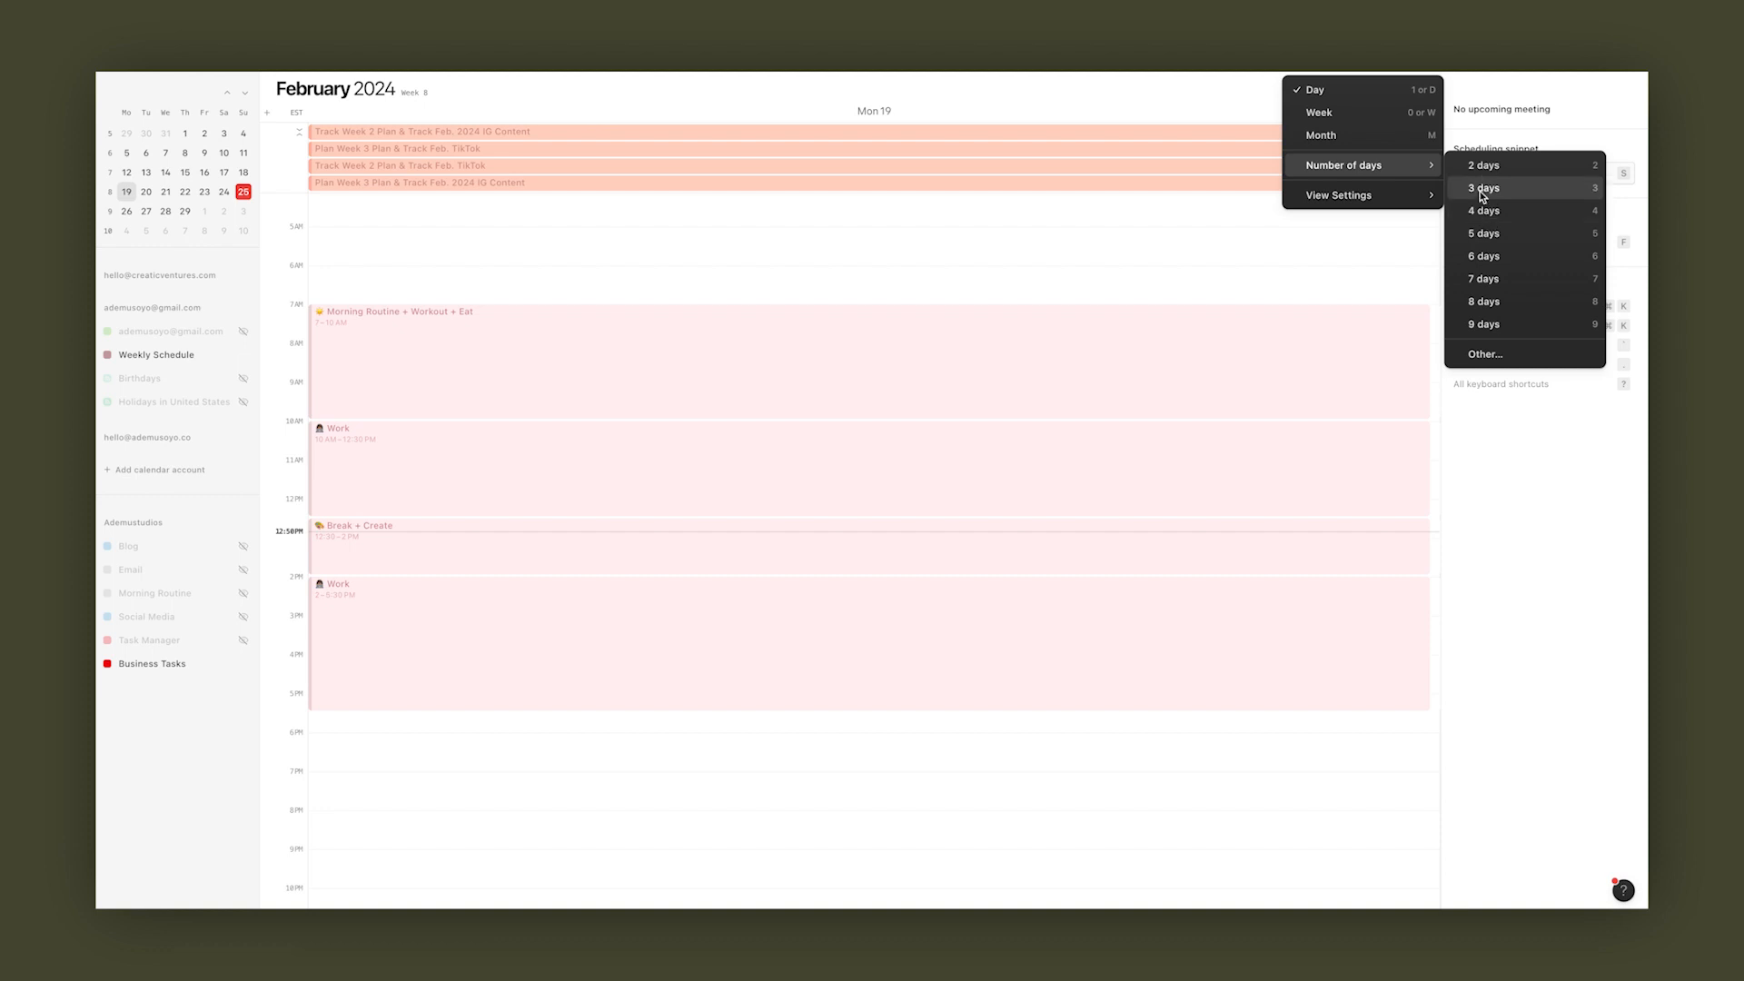
Show 3 days in the calendar view and open the general settings.
{"action": "left_click", "coordinate": [1483, 188]}
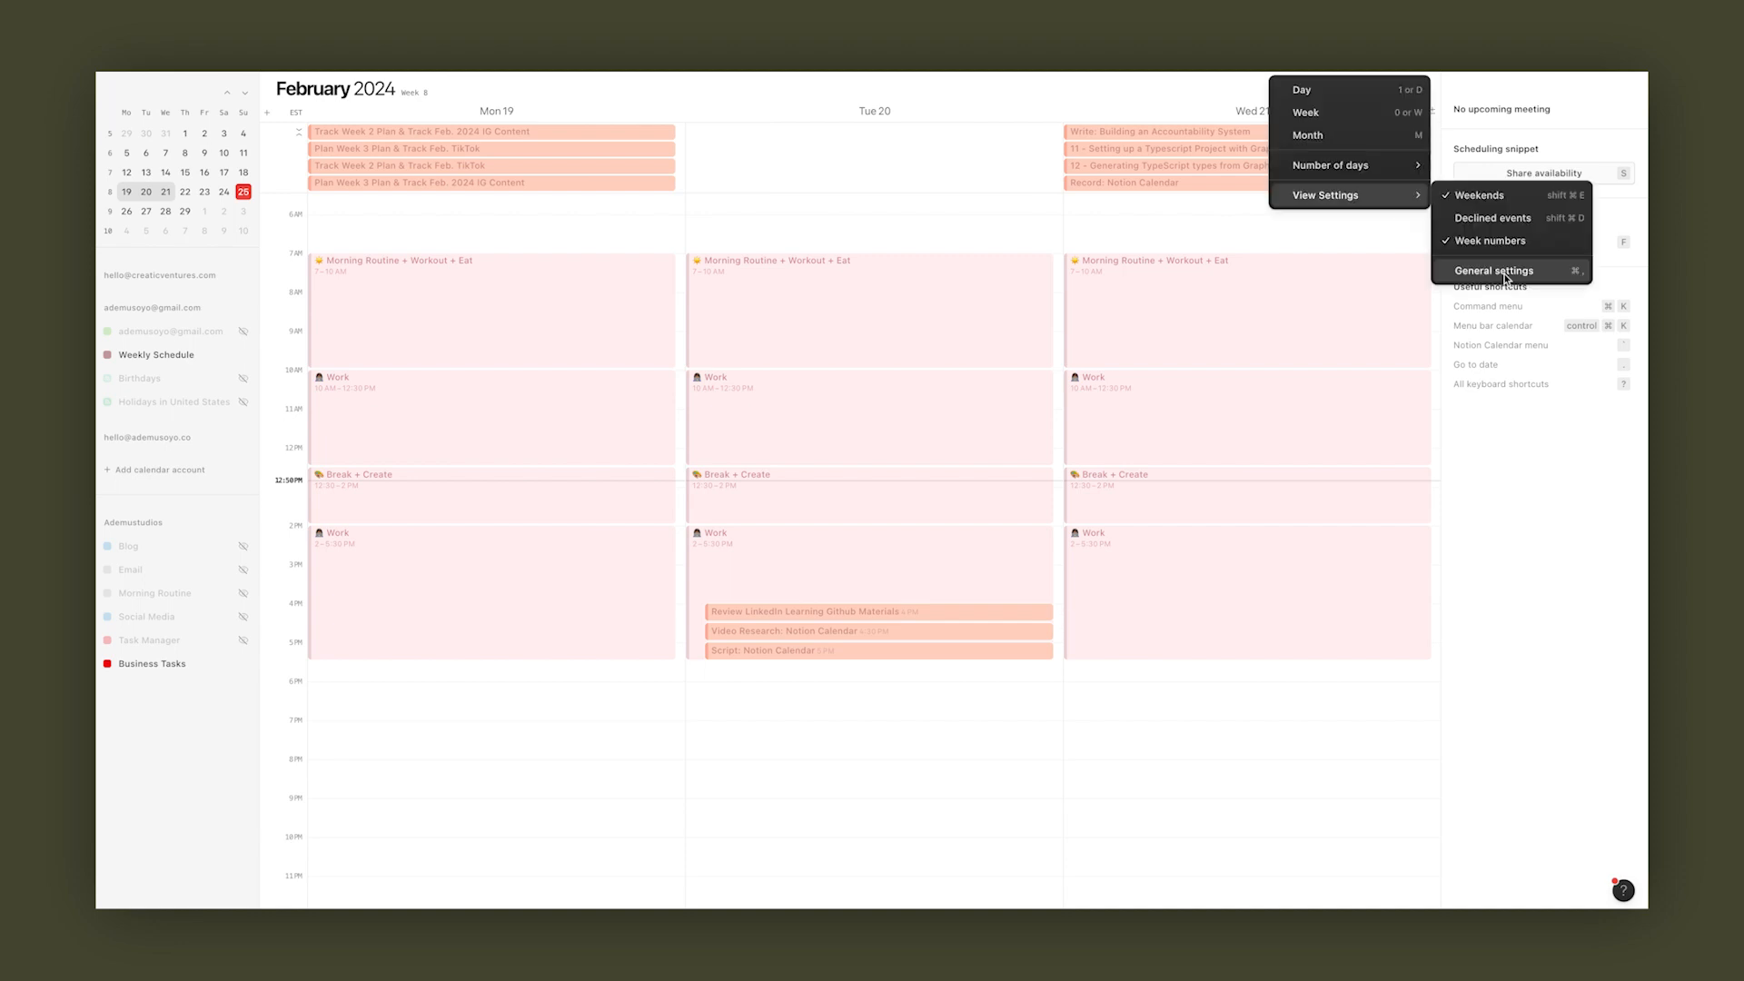
{"action": "left_click", "coordinate": [1497, 271]}
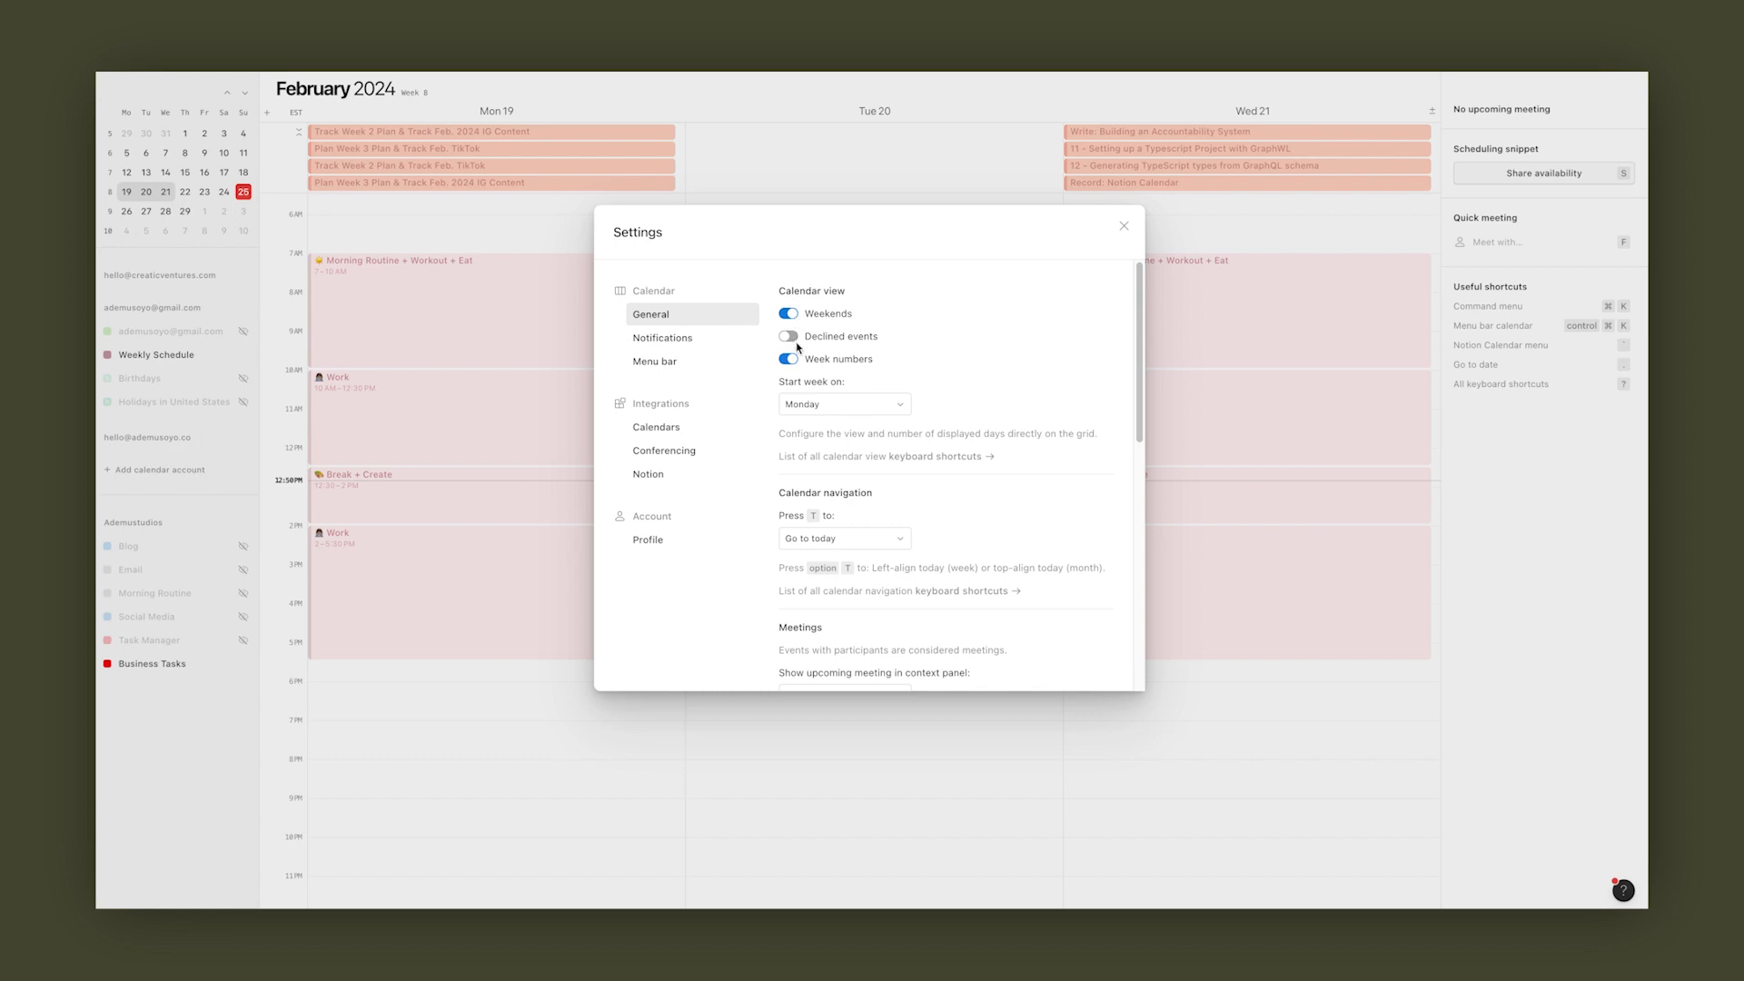
Review the week start, calendar navigation, time zone, location, theme and startup options, plus the conferencing settings.
{"action": "left_click", "coordinate": [877, 405]}
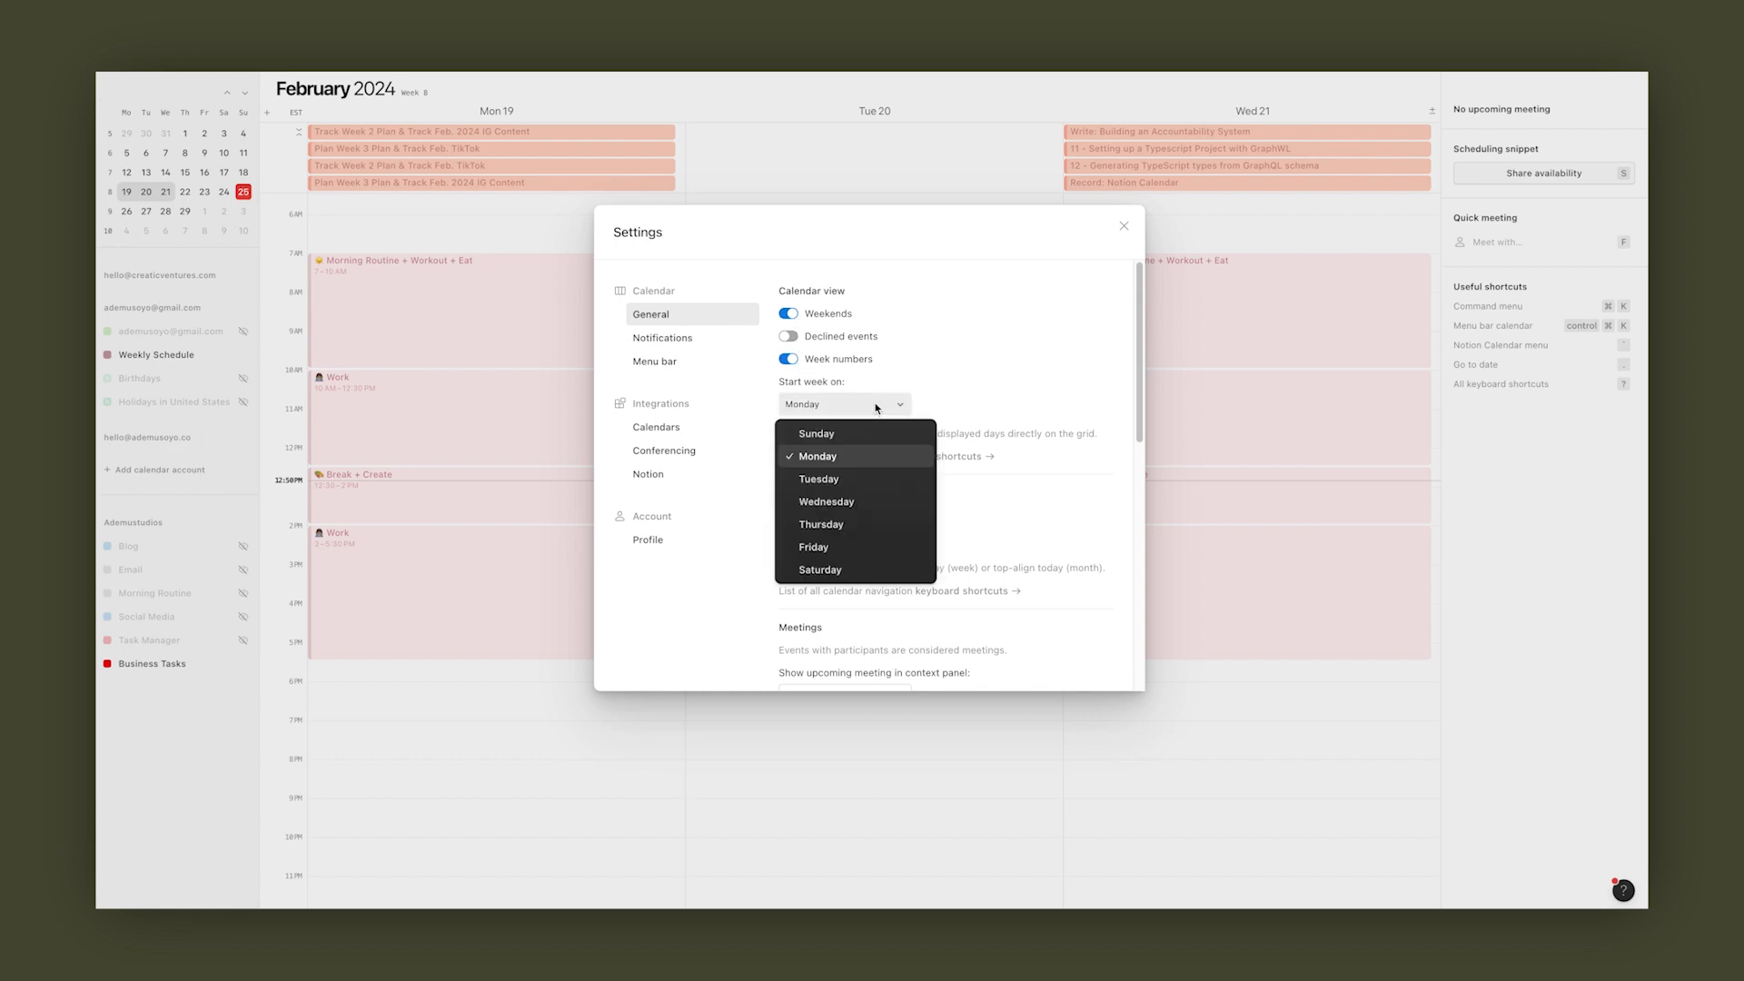
{"action": "left_click", "coordinate": [965, 382]}
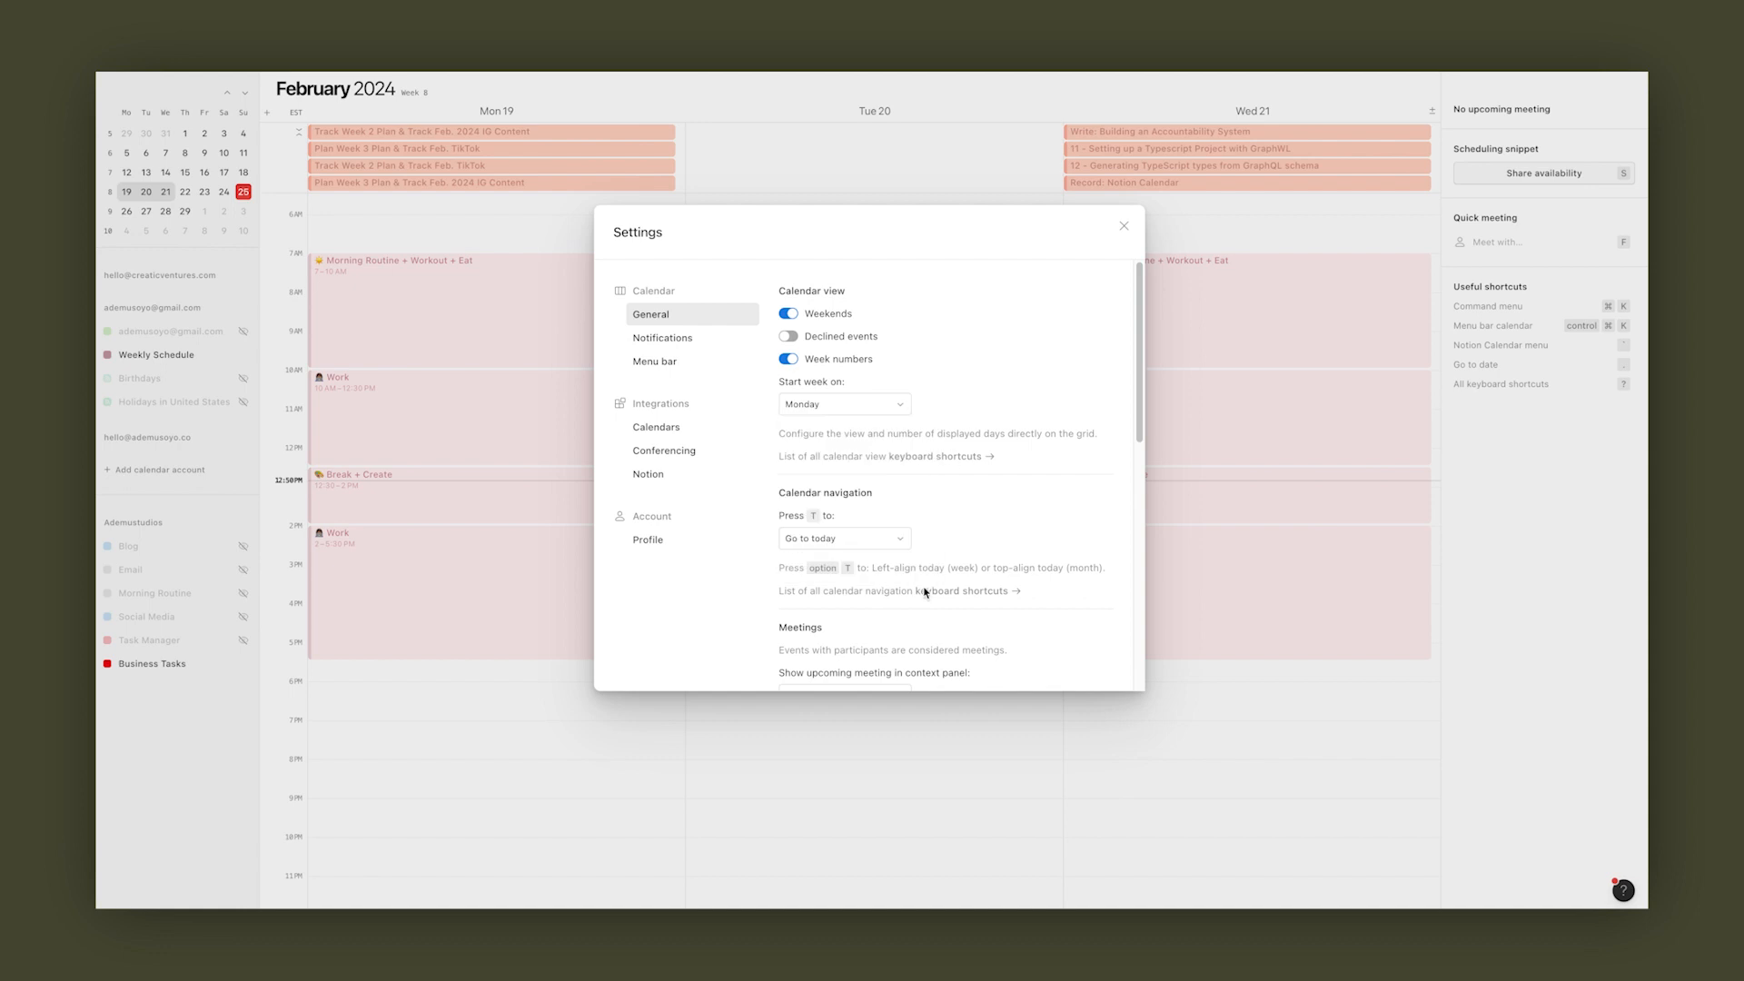
{"action": "left_click", "coordinate": [896, 542]}
{"action": "left_click", "coordinate": [970, 533]}
{"action": "scroll", "coordinate": [968, 529], "scroll_direction": "down", "scroll_amount": 10}
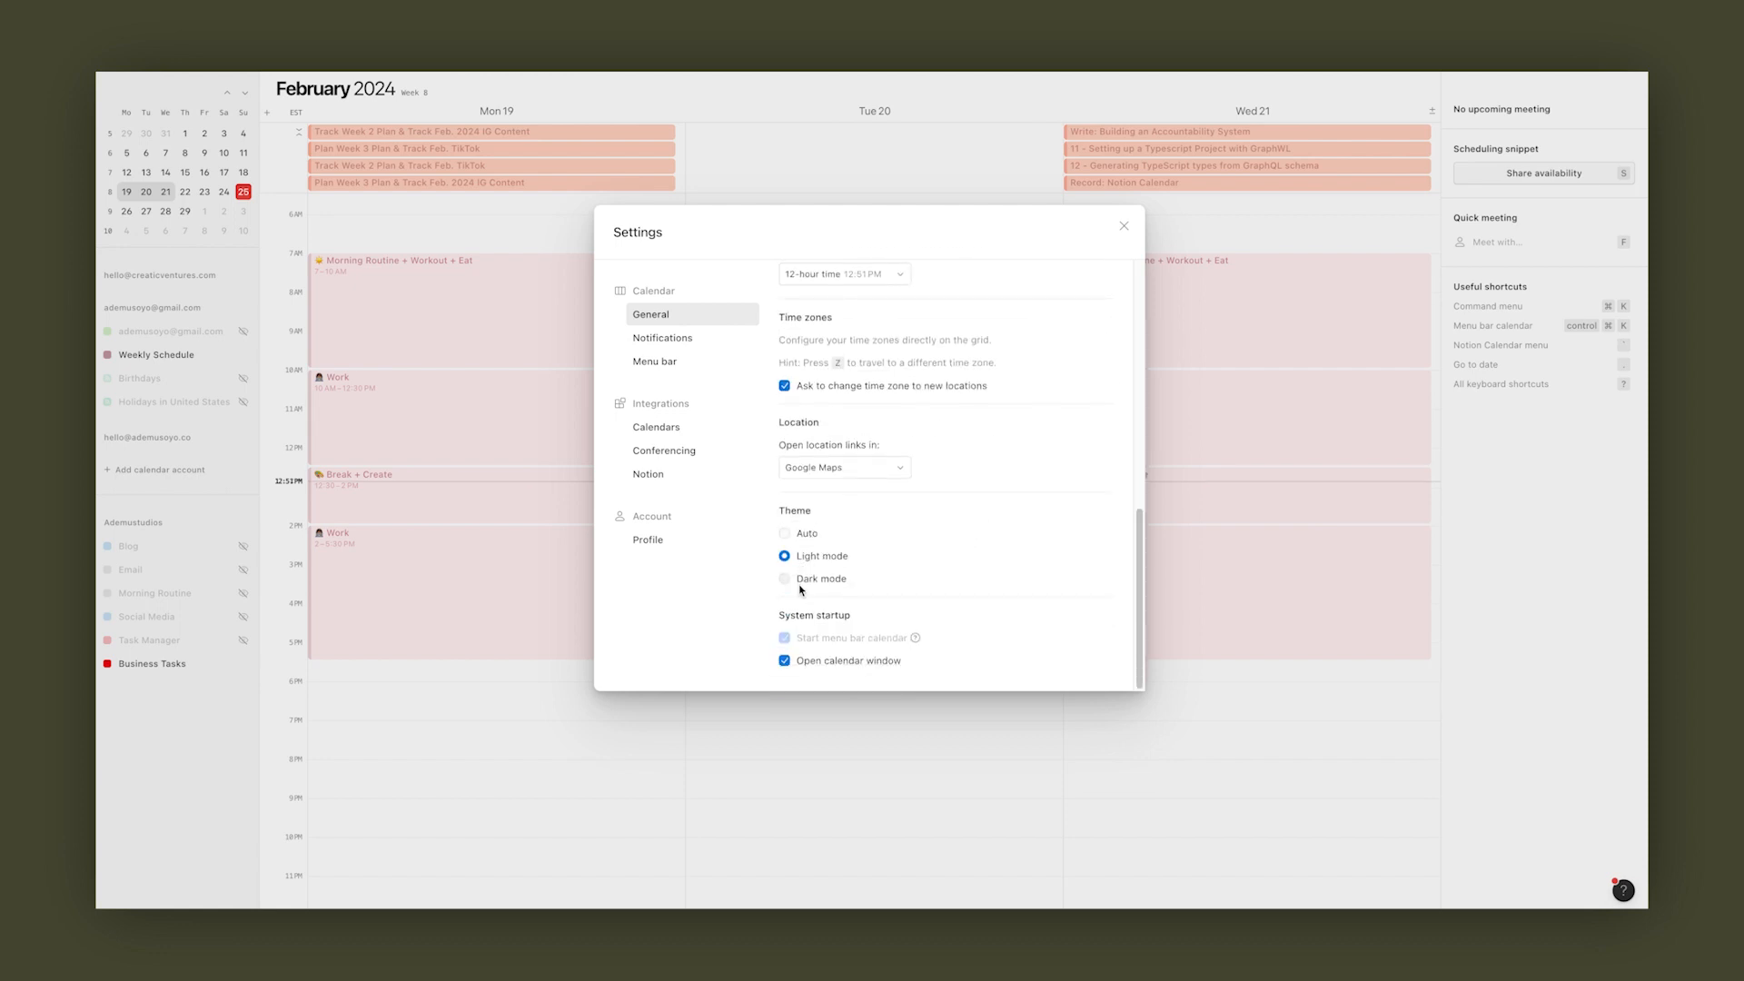
{"action": "left_click", "coordinate": [664, 450]}
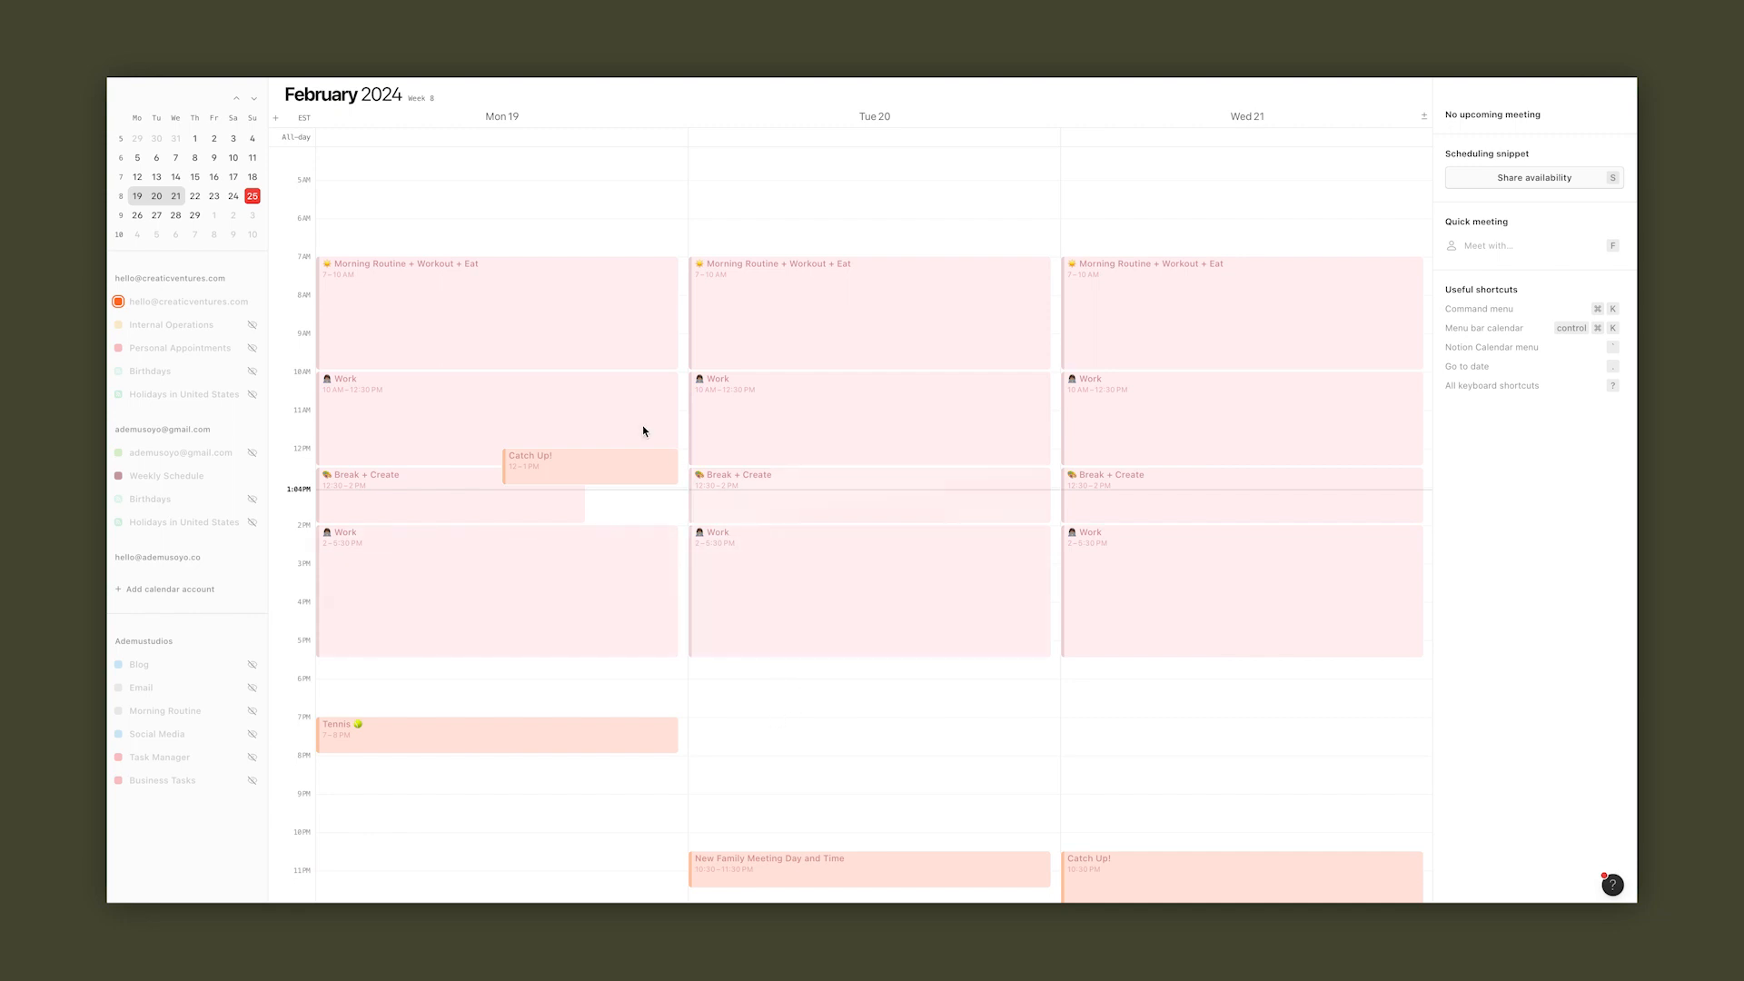
Block only this Mon 19 Catch Up! event as busy on the third account's main calendar, and expand that account's calendar list.
{"action": "right_click", "coordinate": [641, 479]}
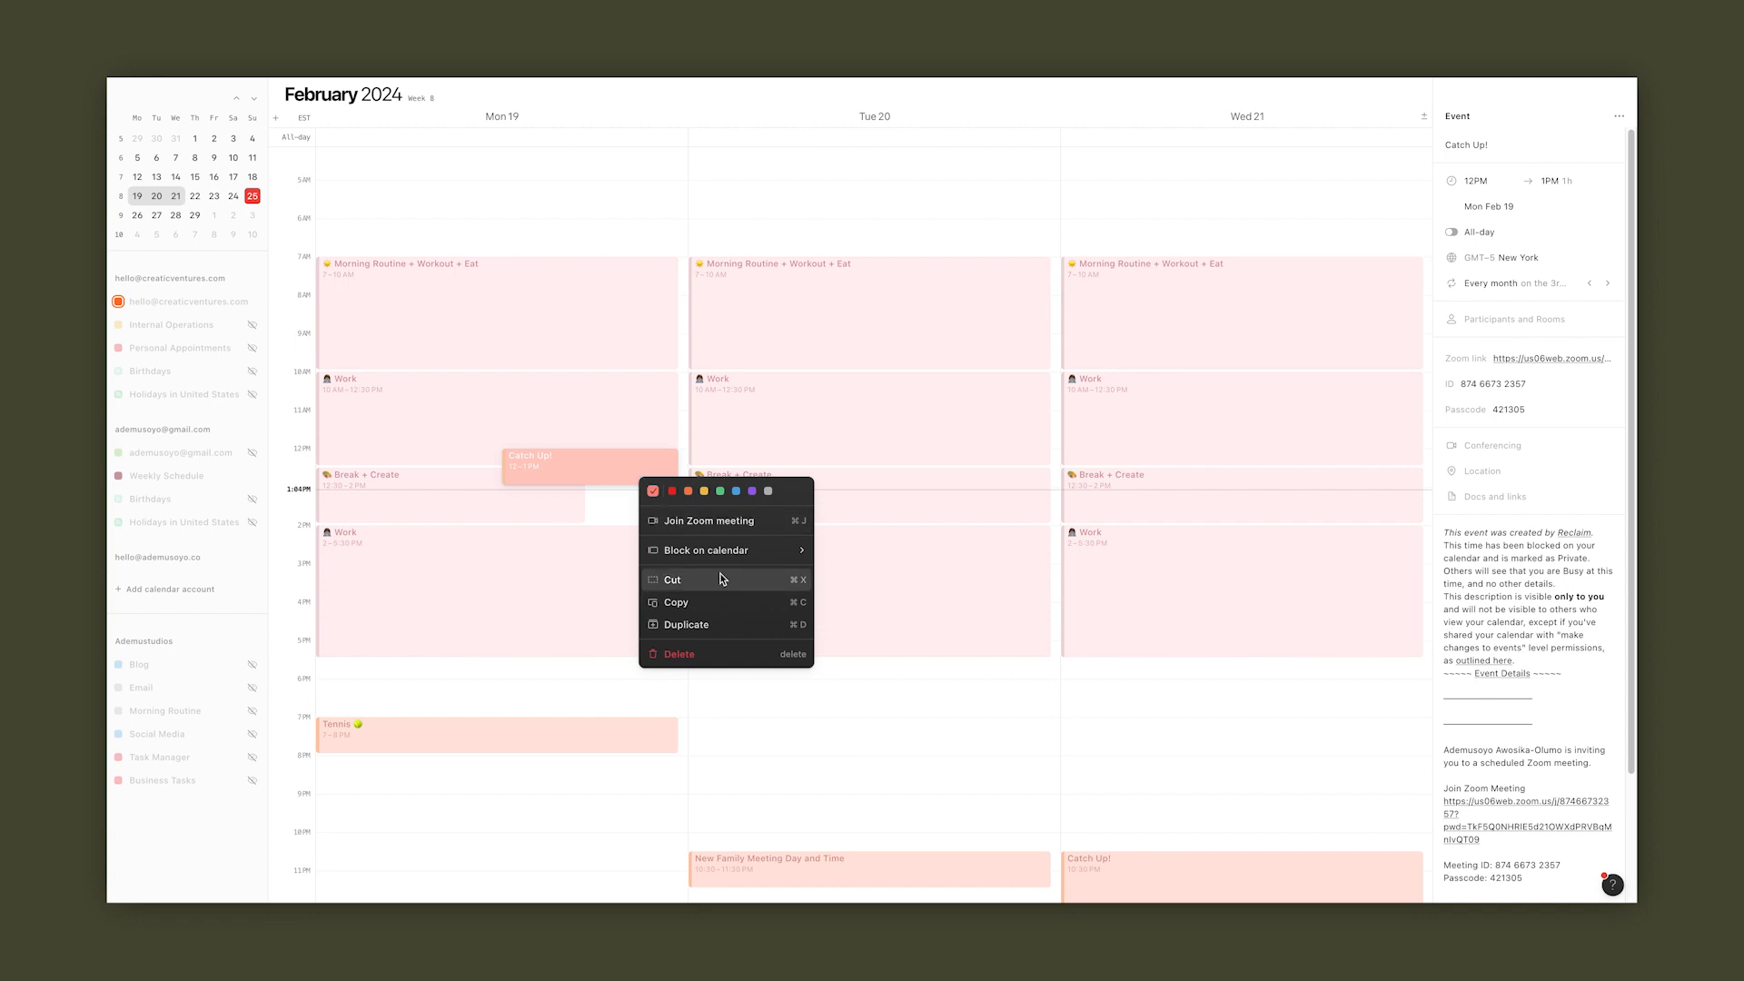
{"action": "mouse_move", "coordinate": [743, 556]}
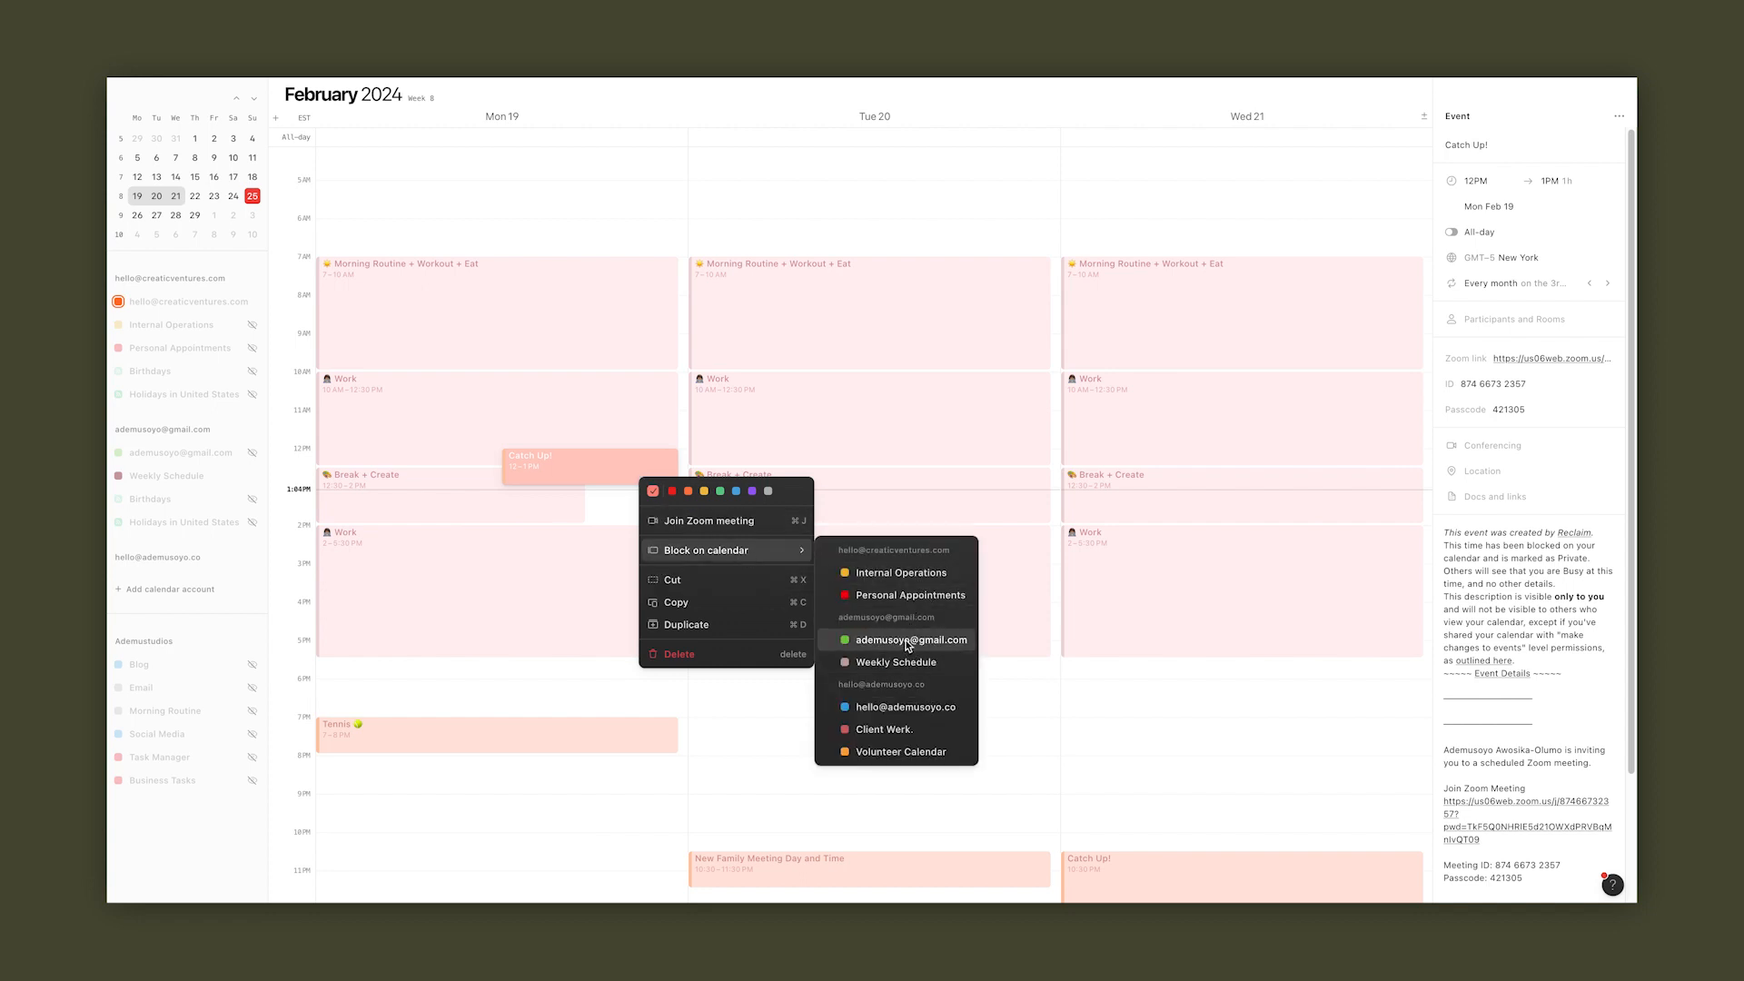
{"action": "left_click", "coordinate": [905, 706]}
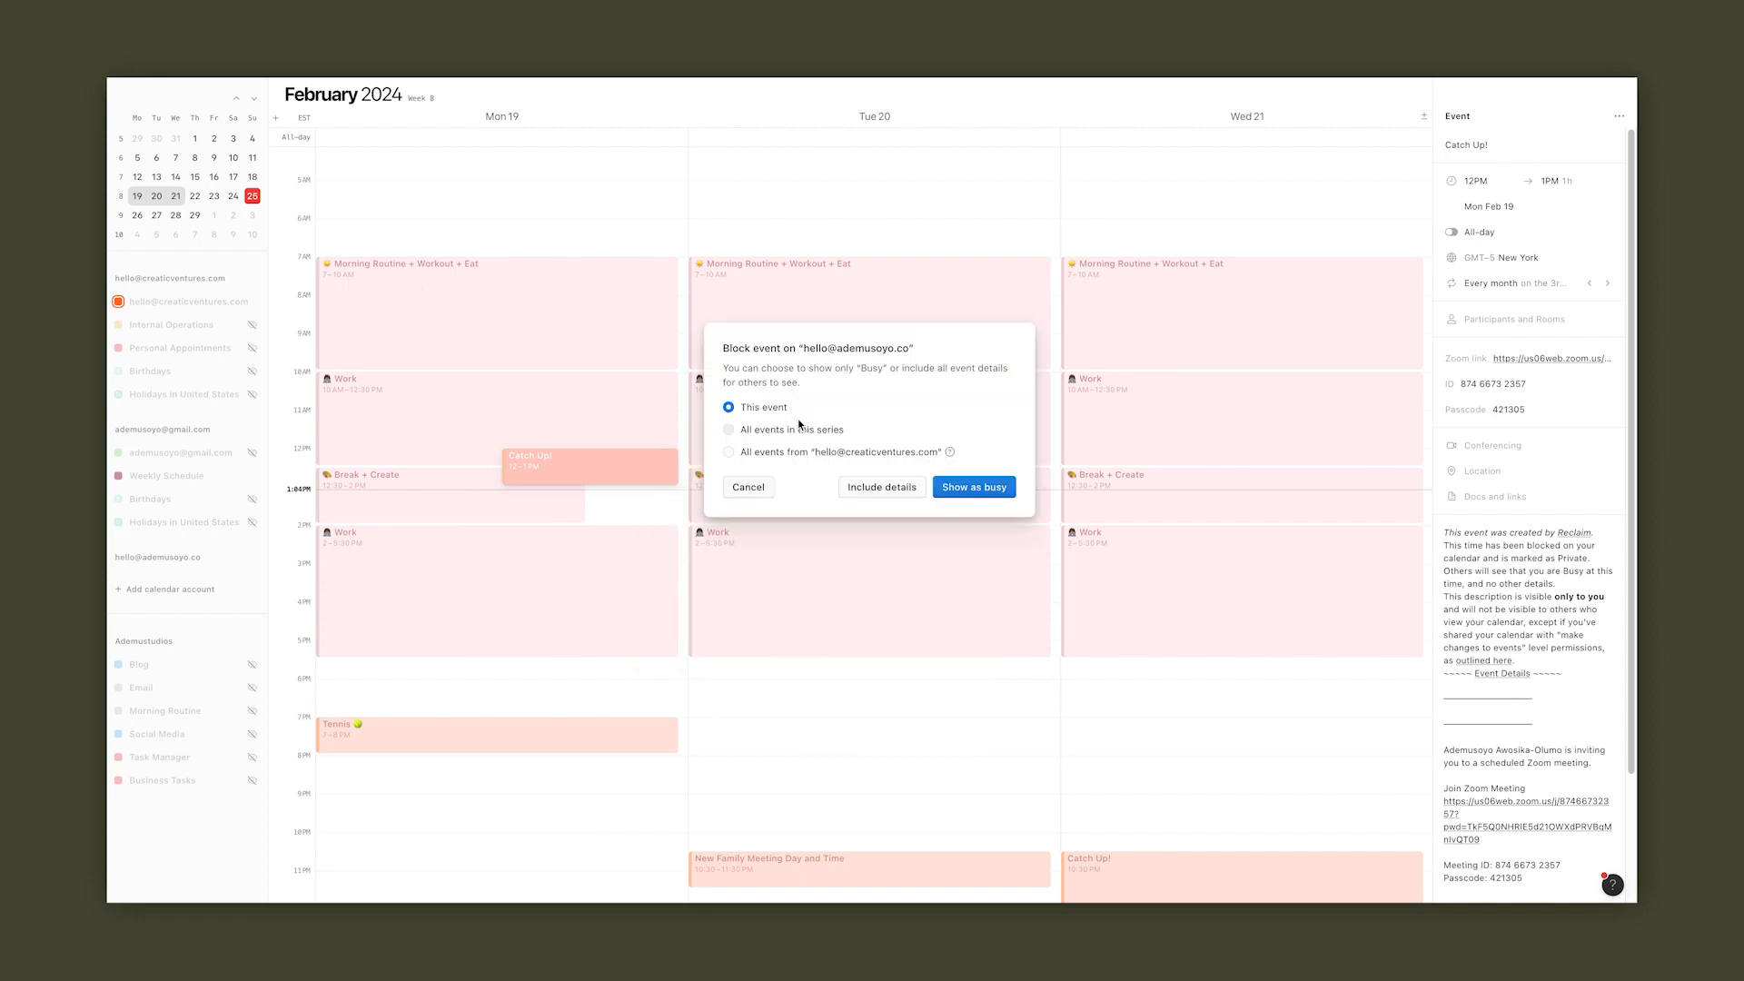
{"action": "left_click", "coordinate": [956, 487]}
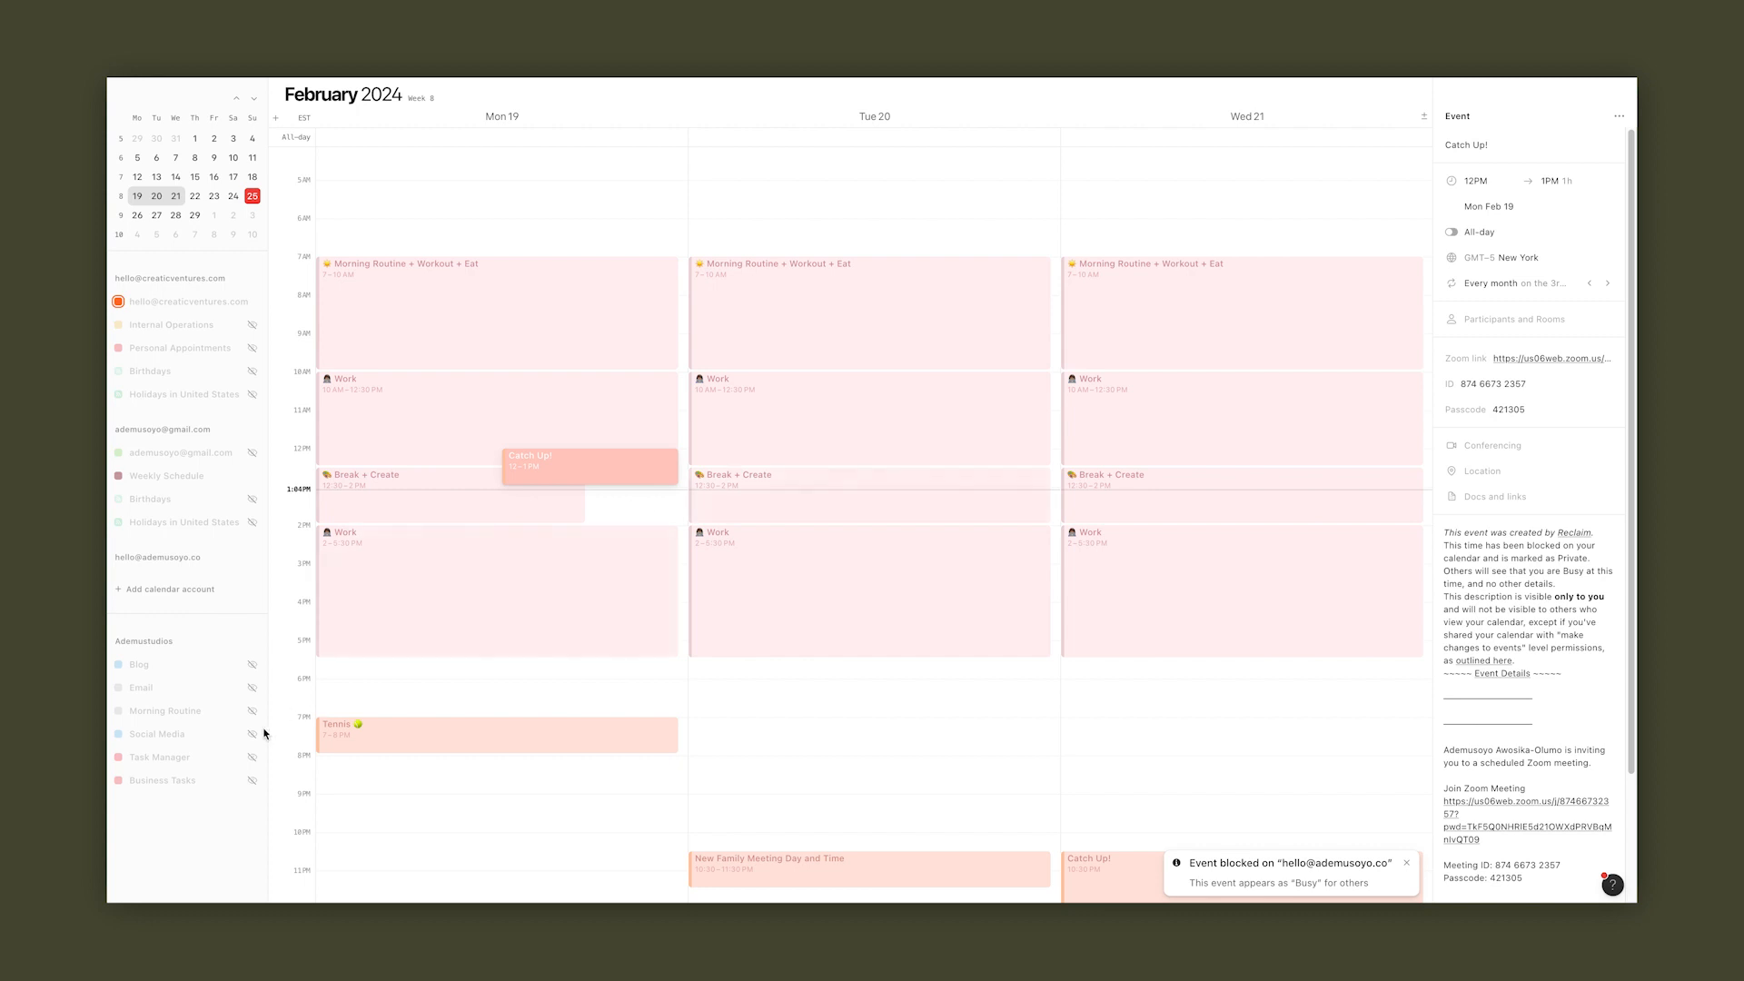
{"action": "left_click", "coordinate": [209, 558]}
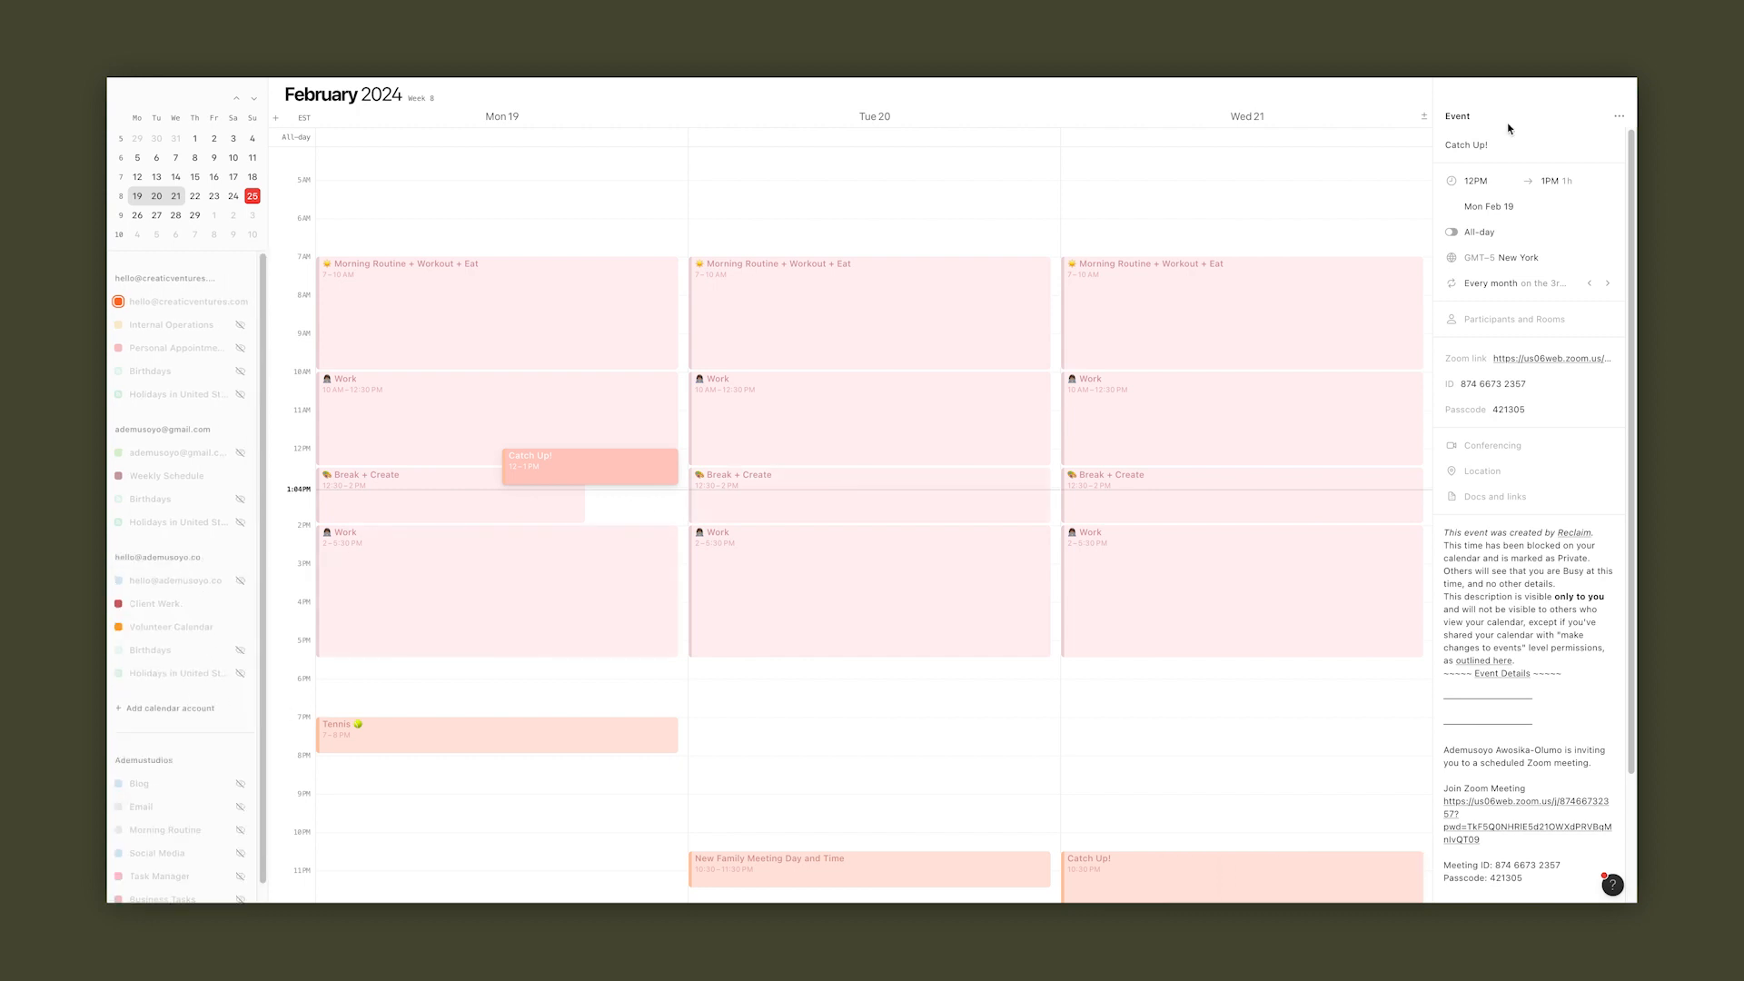
Start sharing availability for a 30 min meeting and add a hold on Sun Feb 25 starting at 2AM.
{"action": "left_click", "coordinate": [1308, 168]}
{"action": "left_click", "coordinate": [1575, 179]}
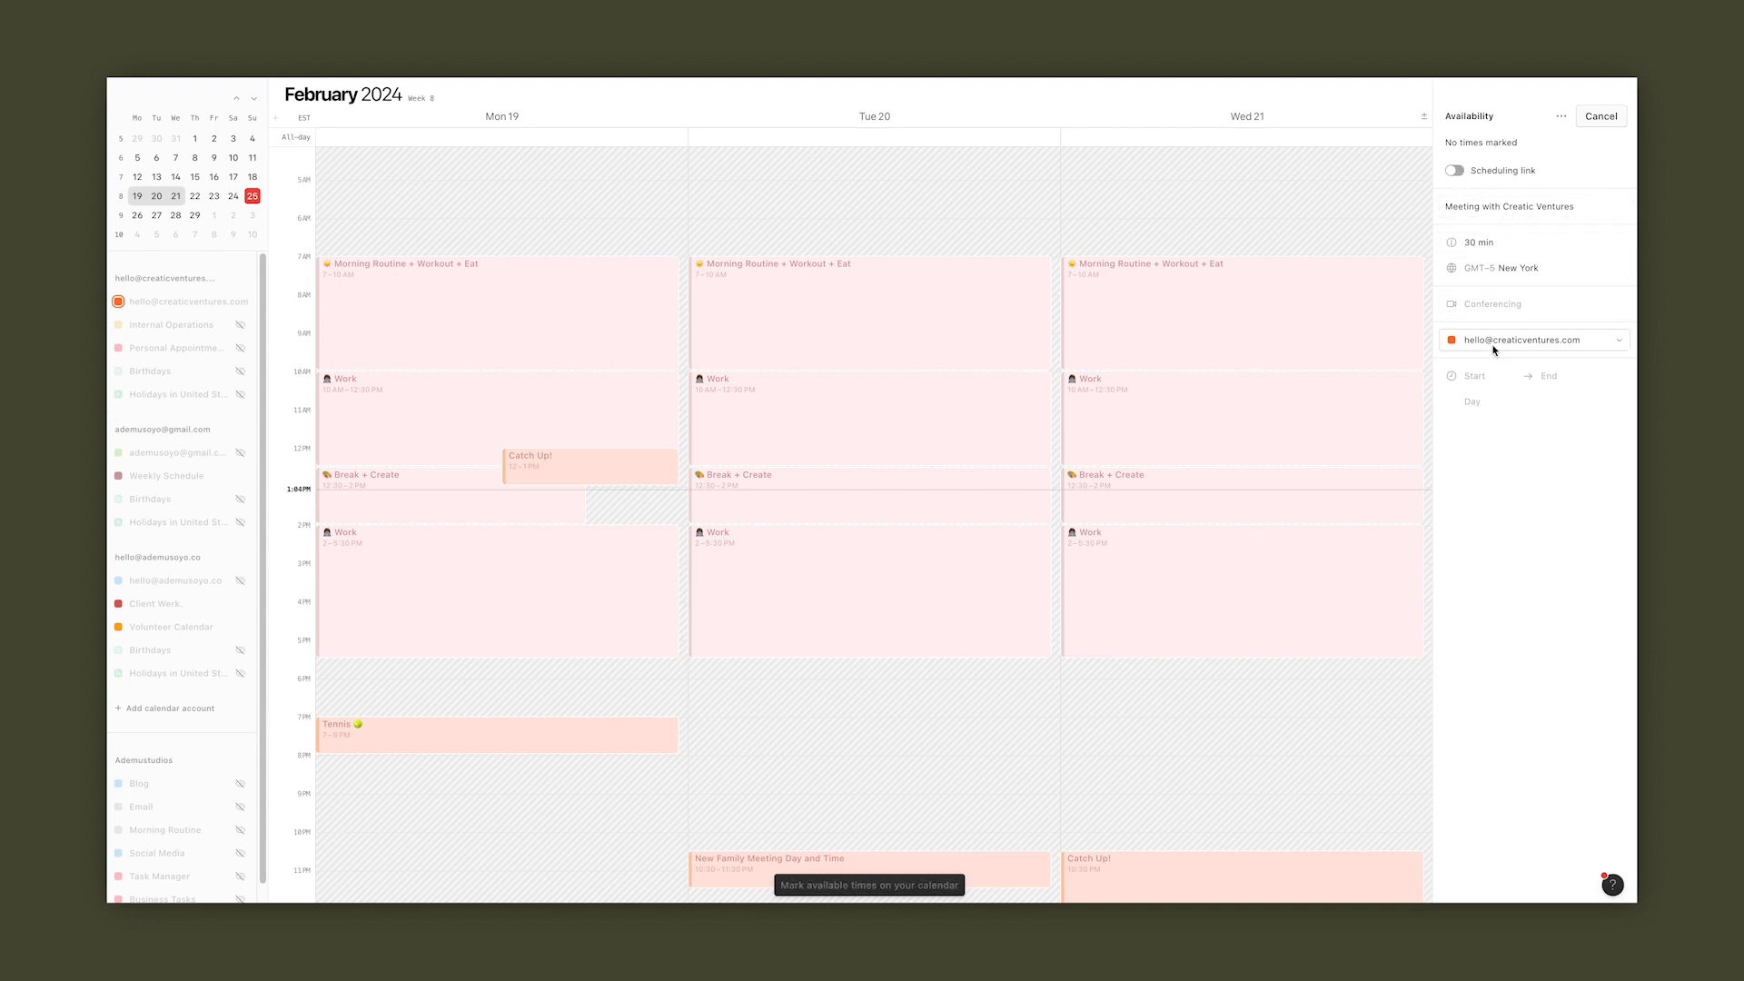
{"action": "left_click", "coordinate": [1476, 375]}
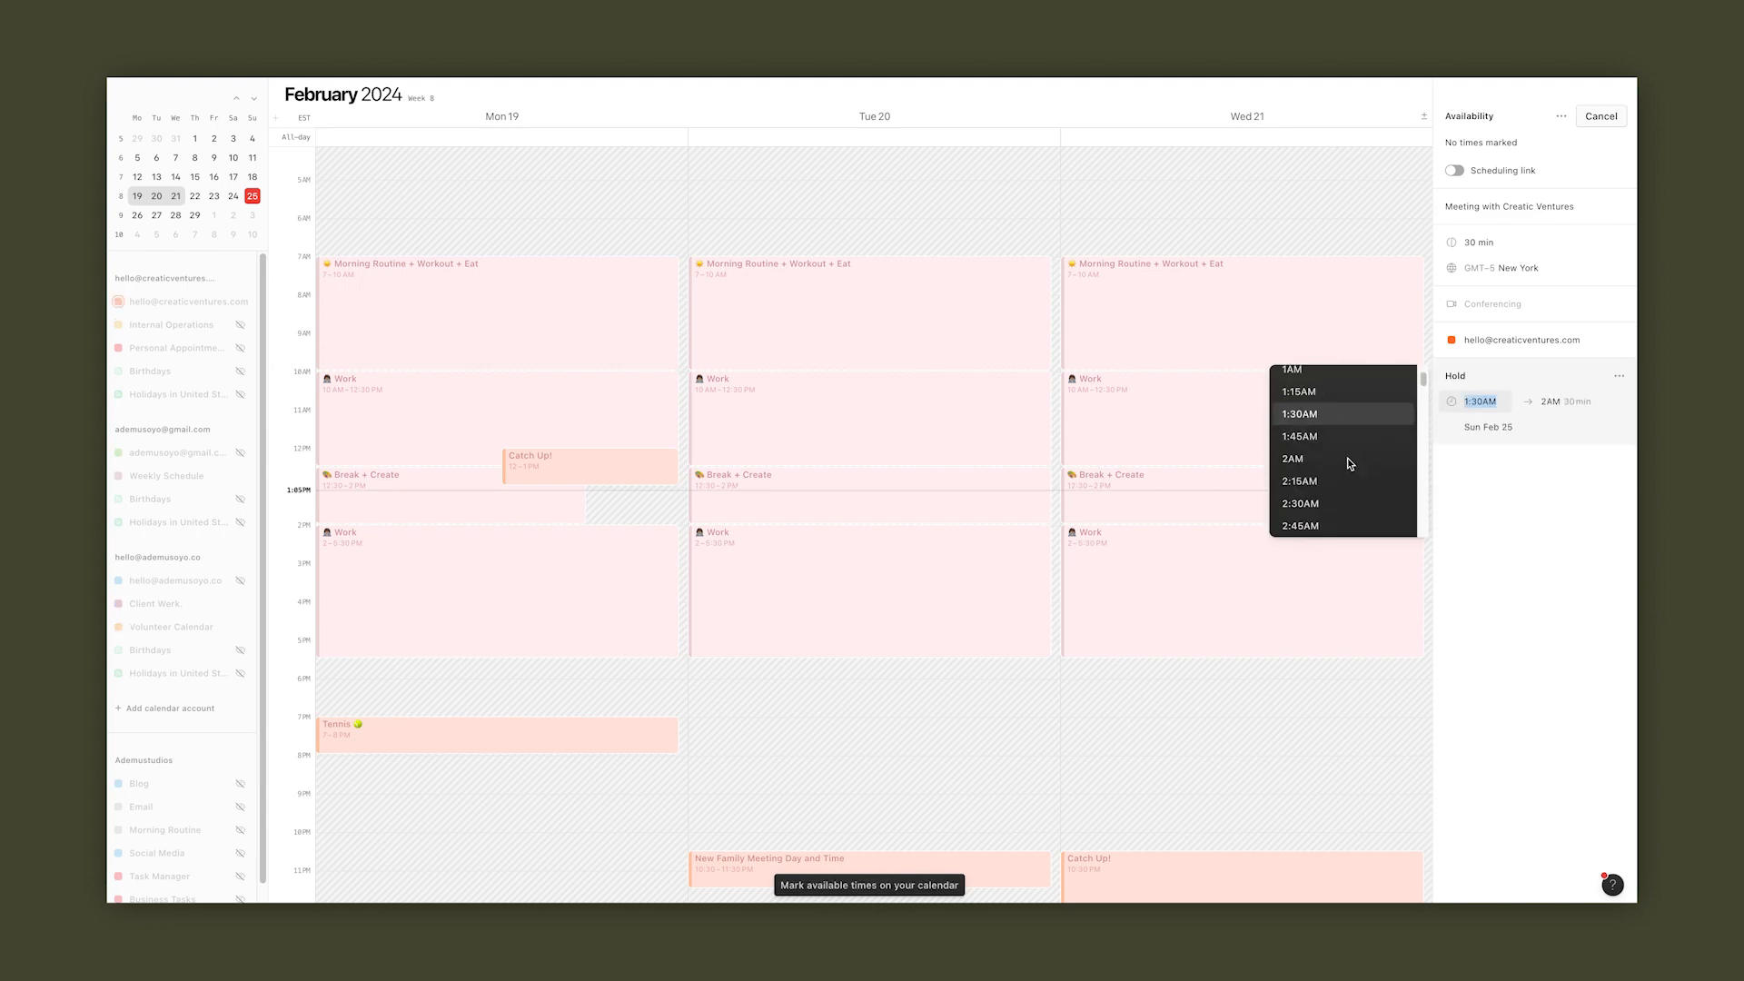
{"action": "left_click", "coordinate": [1350, 469]}
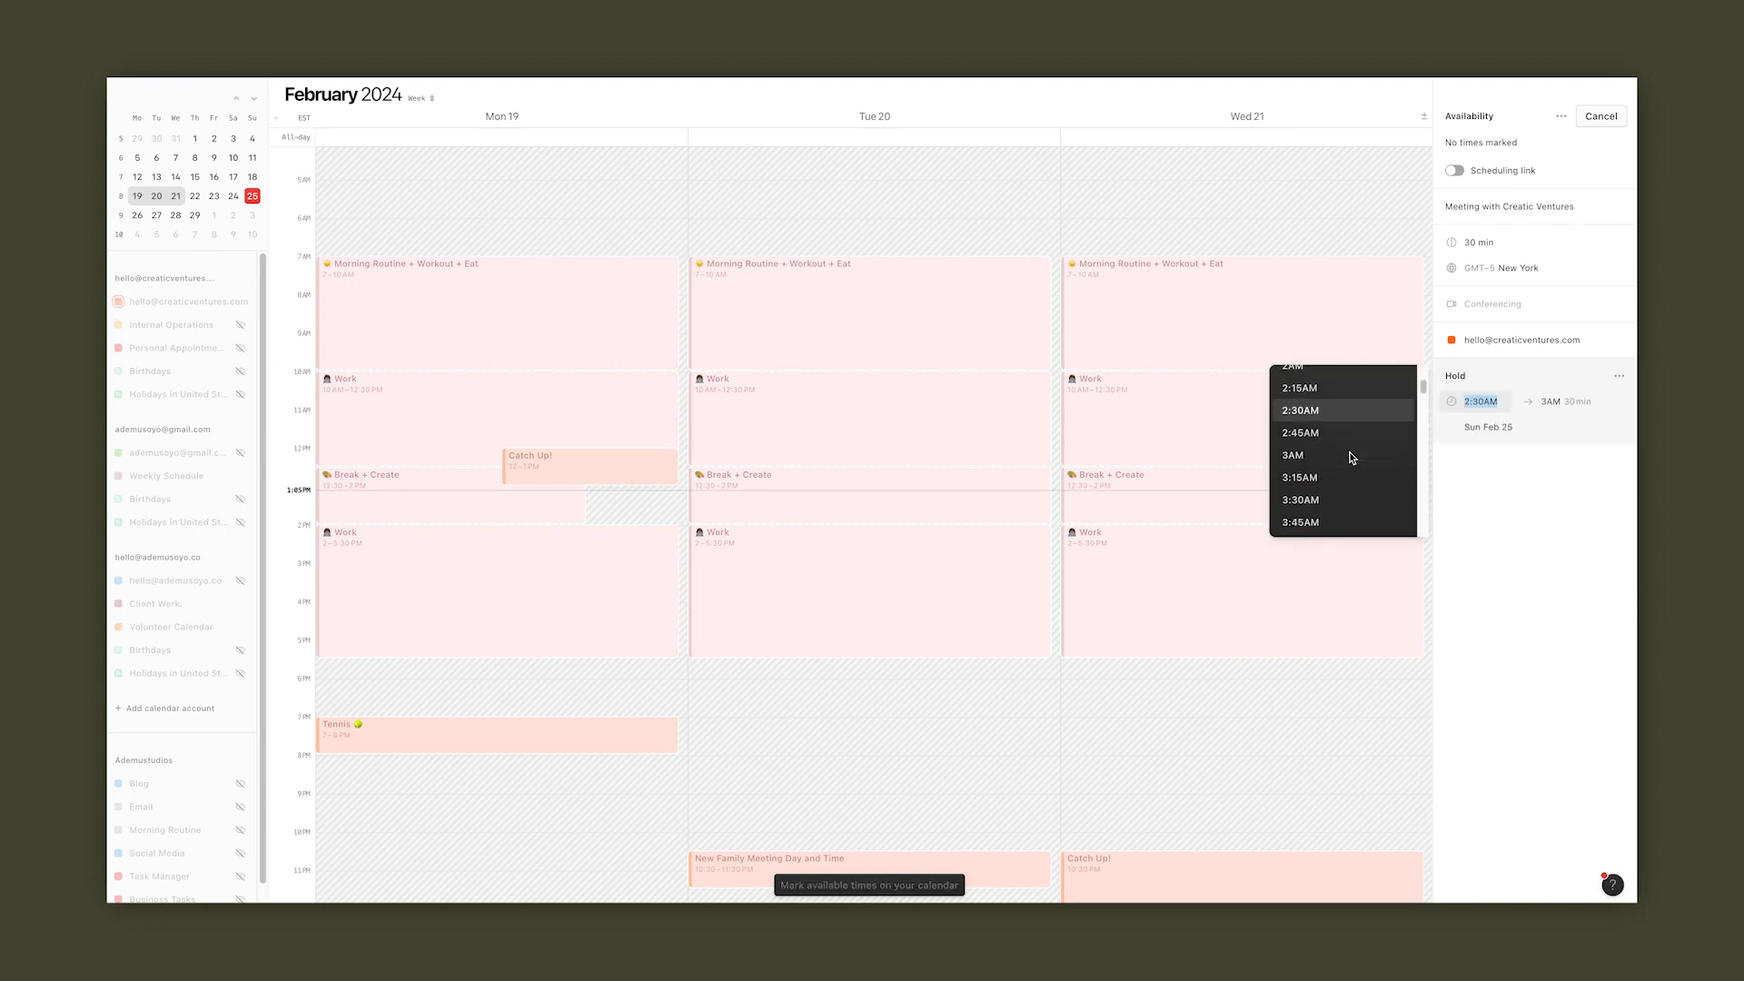
{"action": "left_click", "coordinate": [1494, 426]}
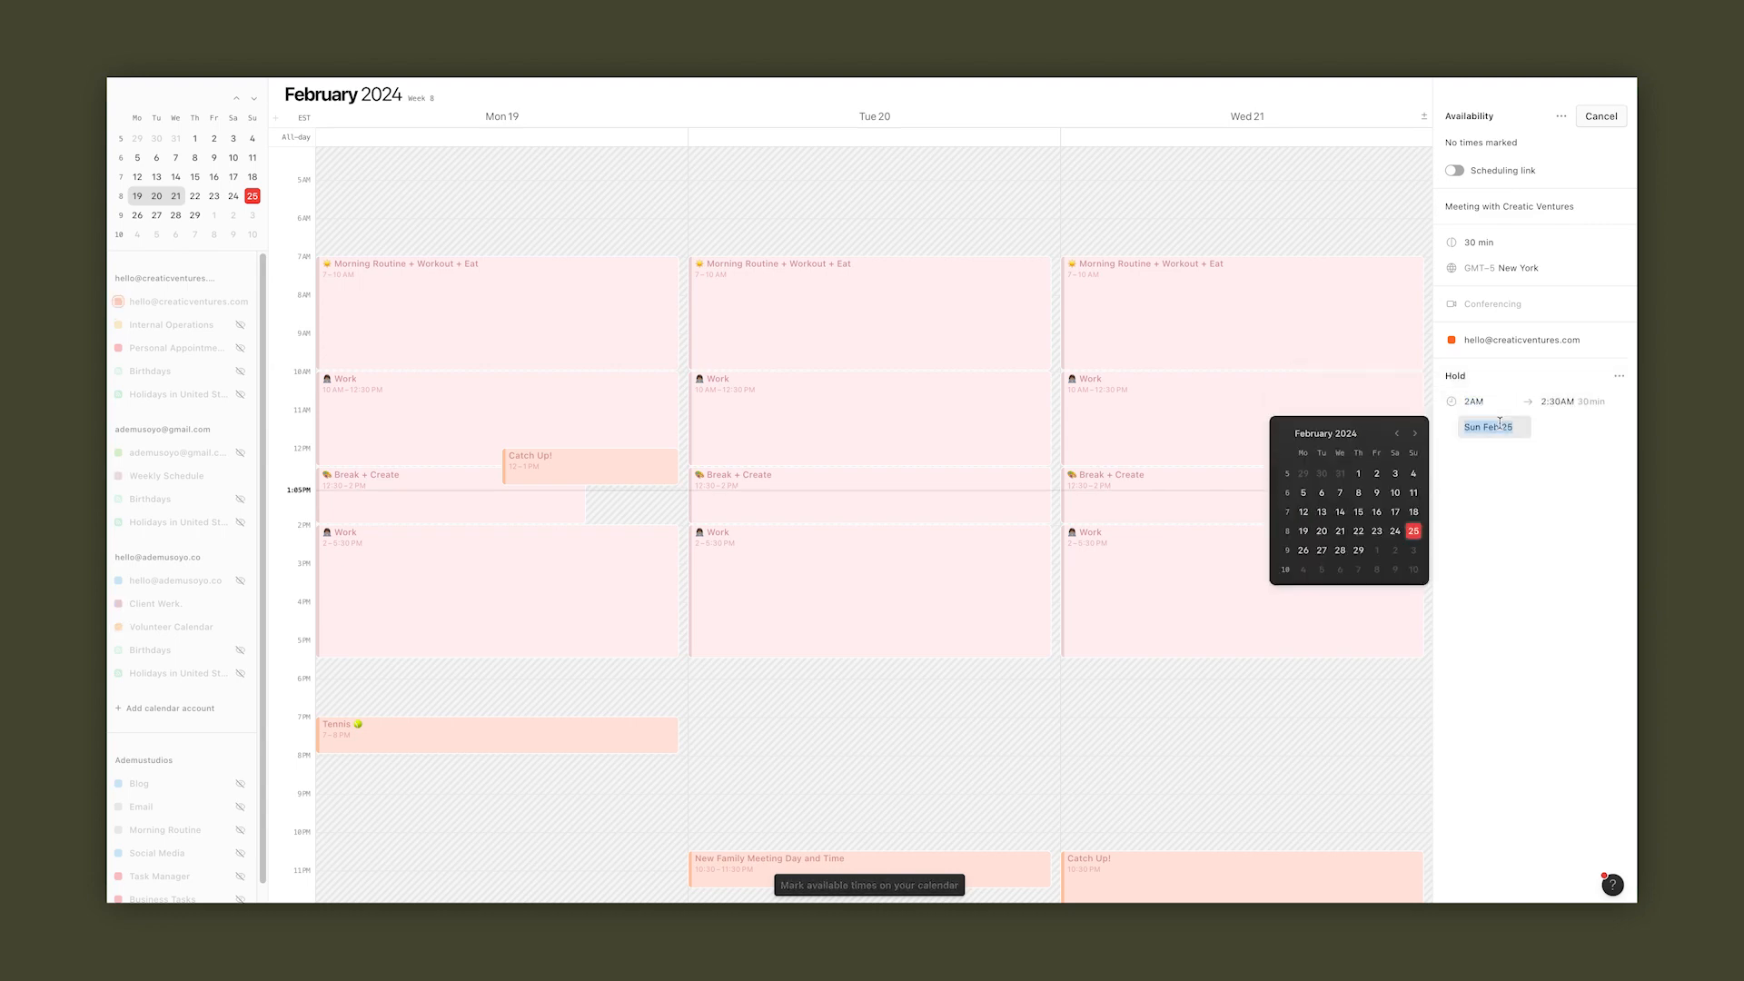
{"action": "left_click", "coordinate": [1413, 435]}
{"action": "left_click", "coordinate": [1303, 494]}
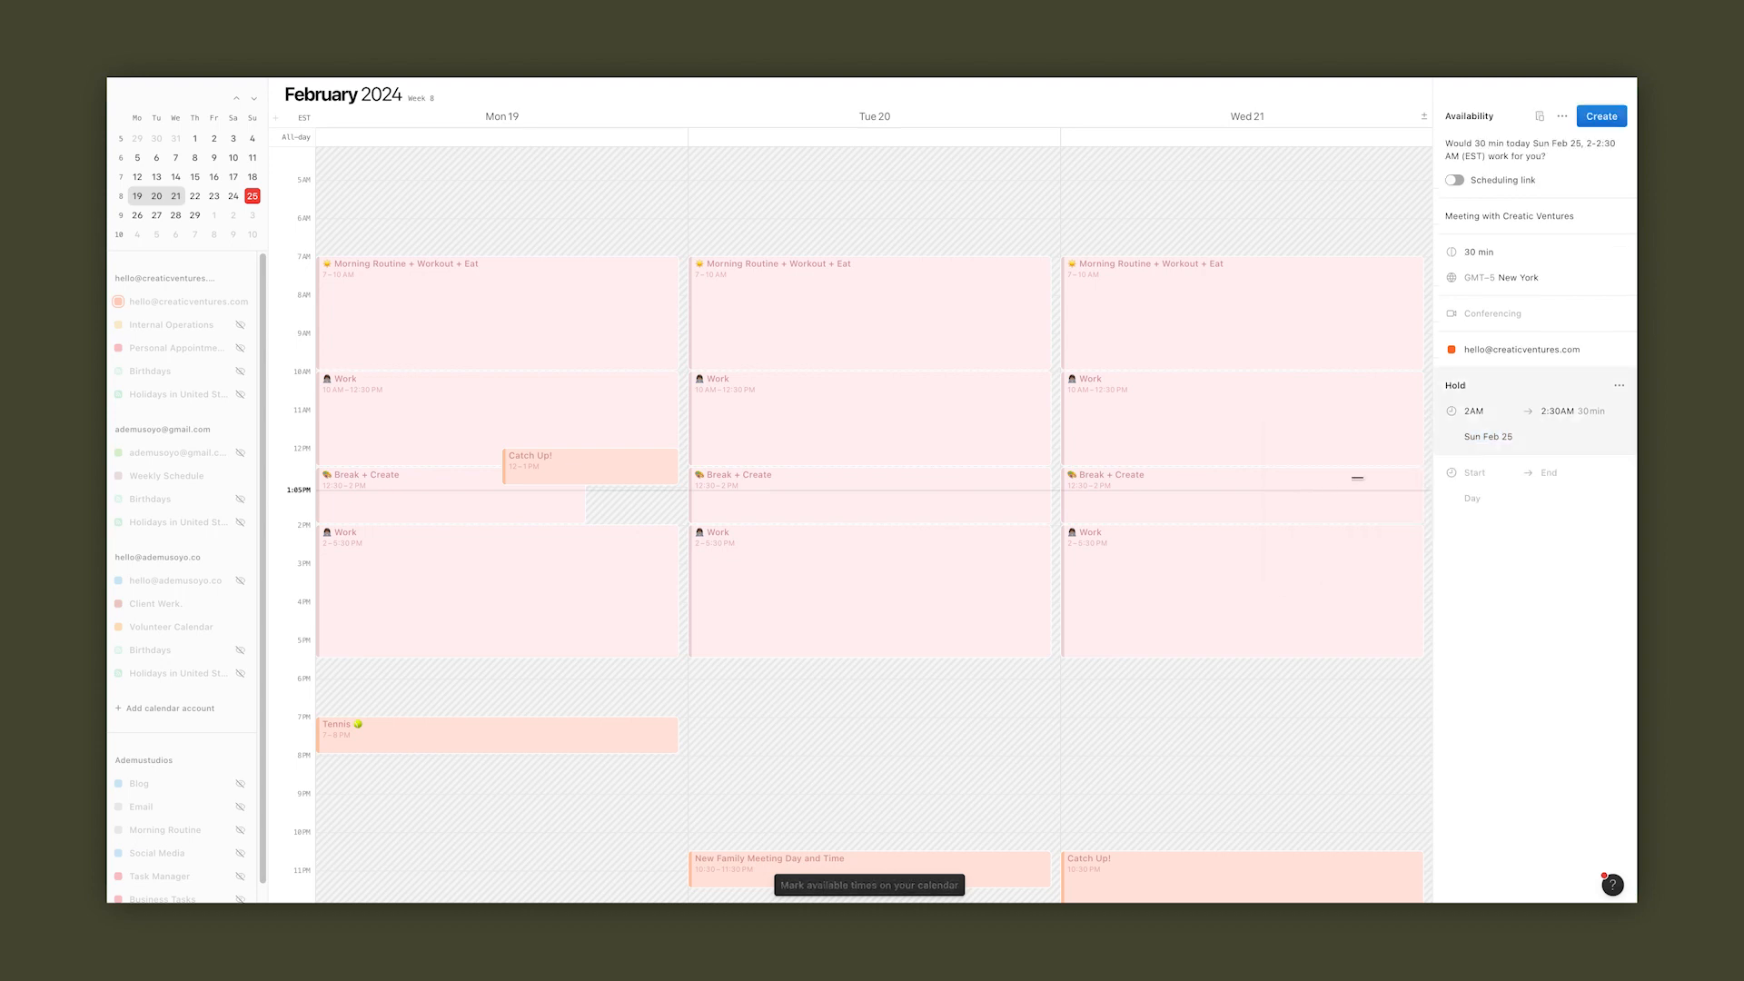
Set the availability hold to run from 12PM to 5PM and turn on its scheduling link.
{"action": "left_click", "coordinate": [1475, 411]}
{"action": "scroll", "coordinate": [1341, 500], "scroll_direction": "down", "scroll_amount": 10}
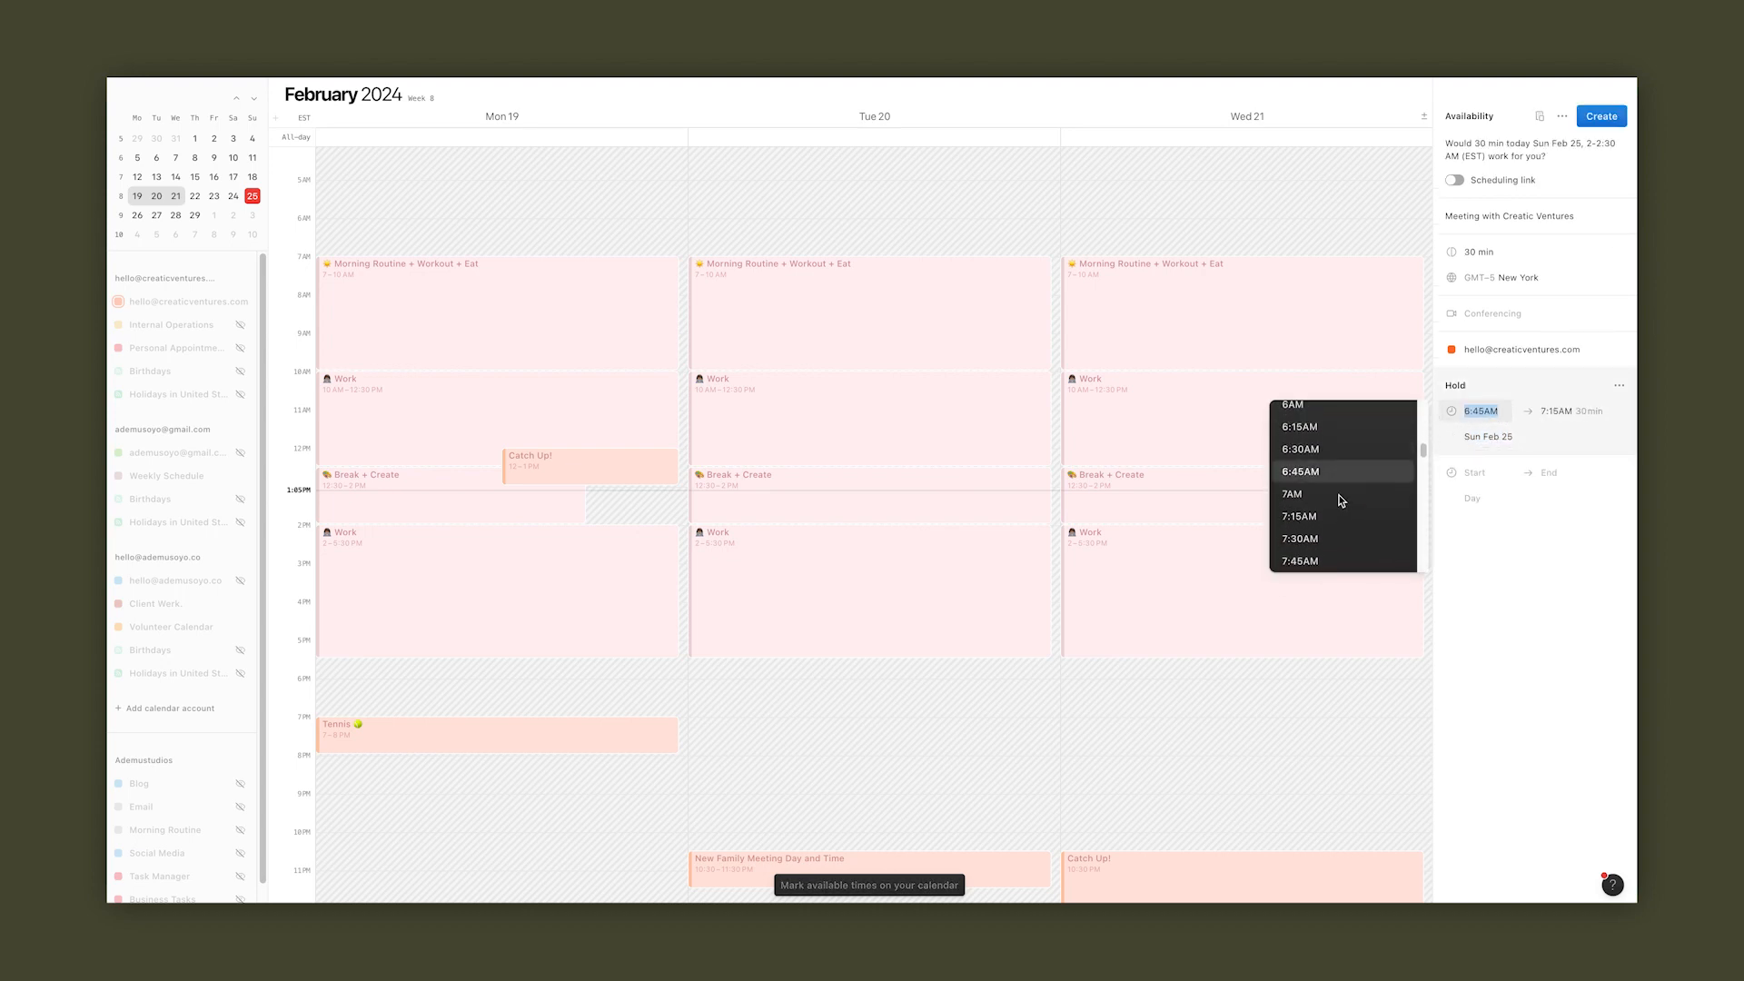
{"action": "scroll", "coordinate": [1342, 493], "scroll_direction": "down", "scroll_amount": 5}
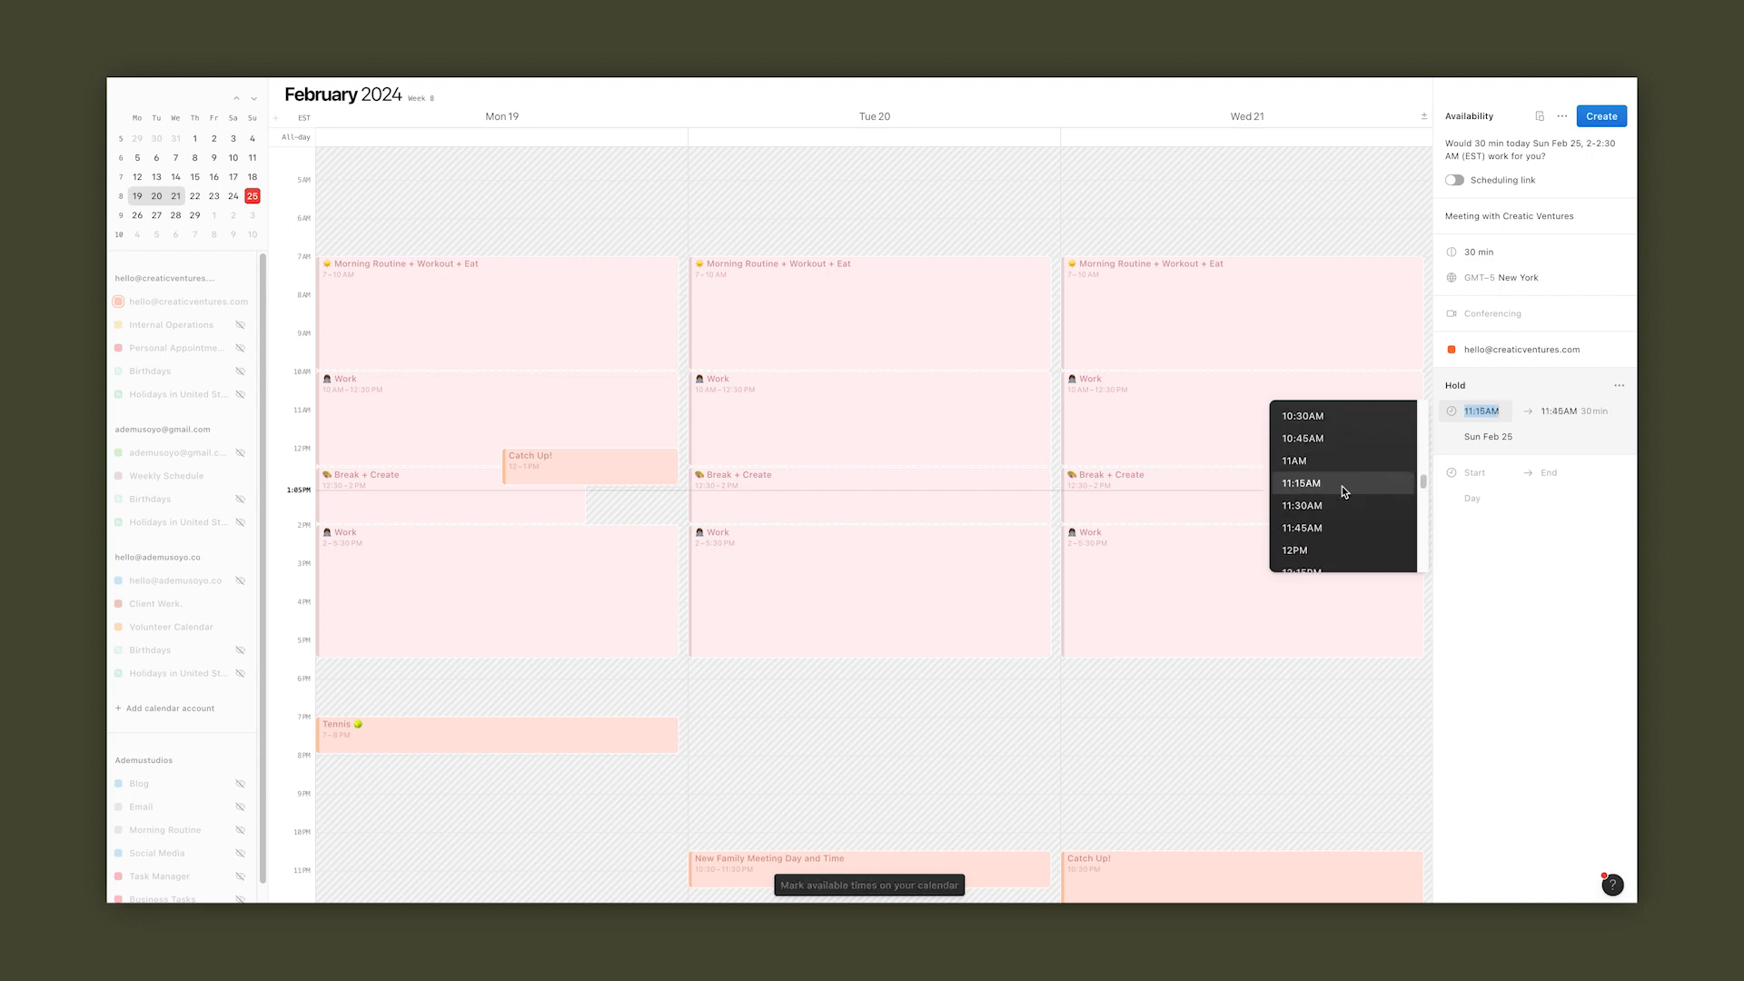
{"action": "left_click", "coordinate": [1342, 521]}
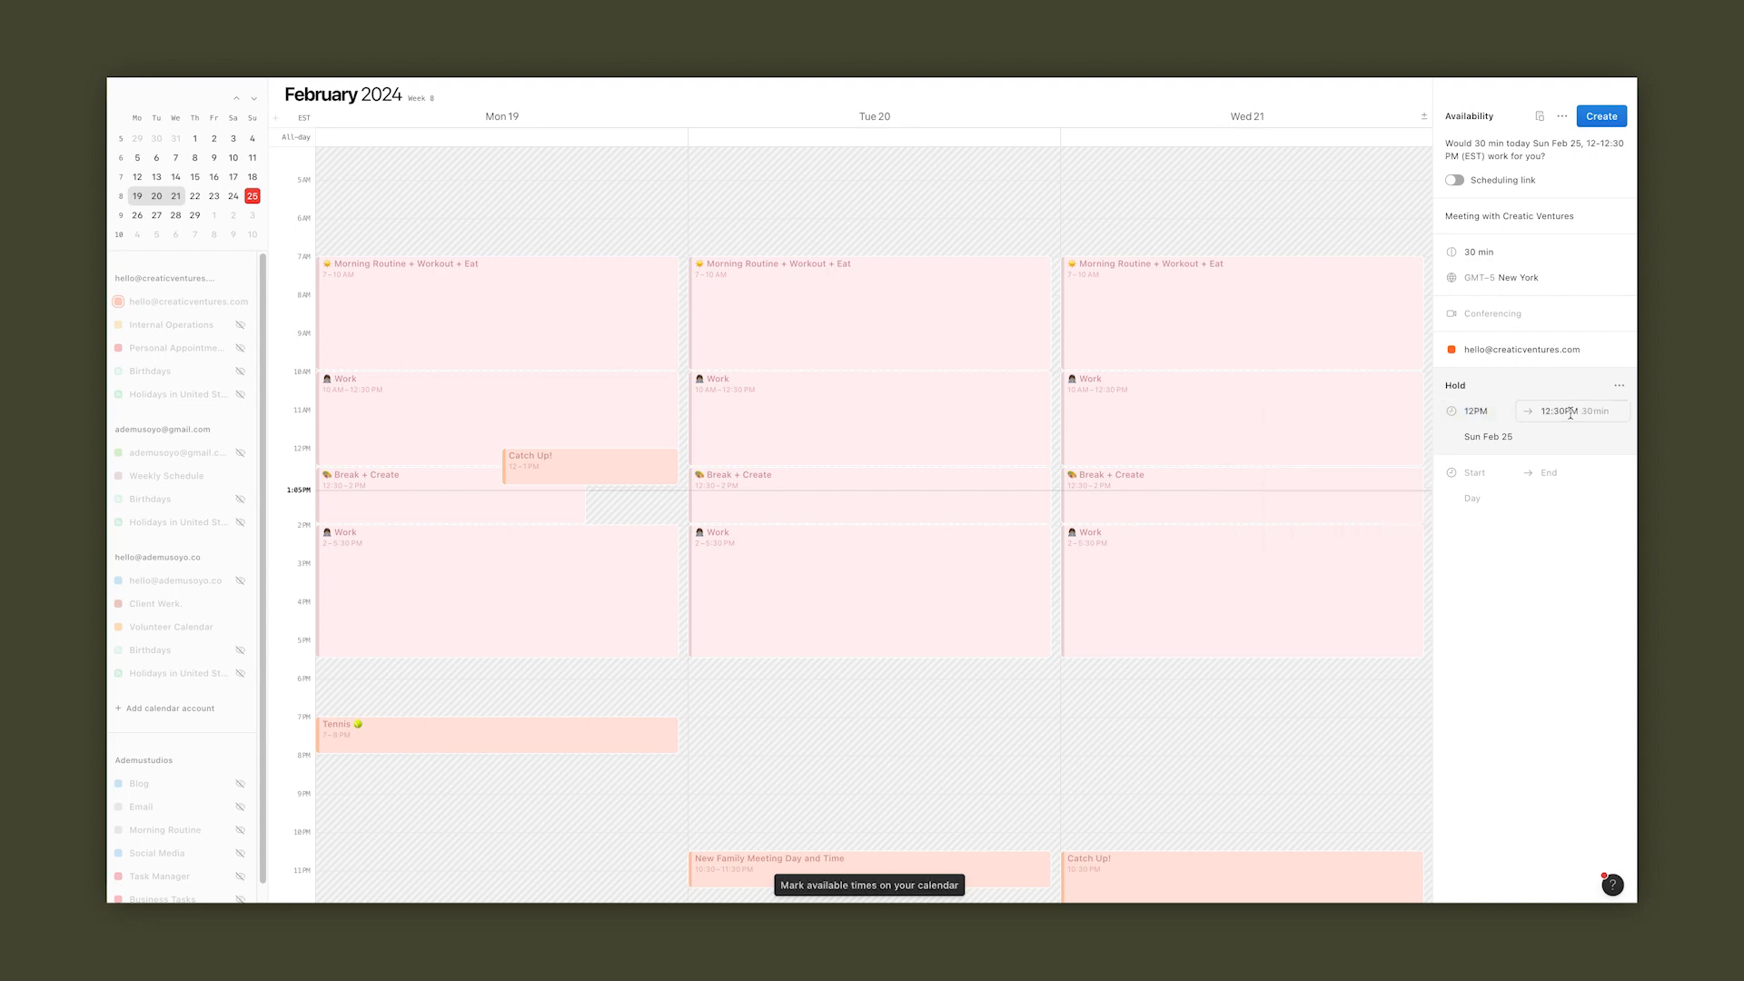
{"action": "left_click", "coordinate": [1571, 413]}
{"action": "scroll", "coordinate": [1335, 536], "scroll_direction": "down", "scroll_amount": 6}
{"action": "left_click", "coordinate": [1334, 535]}
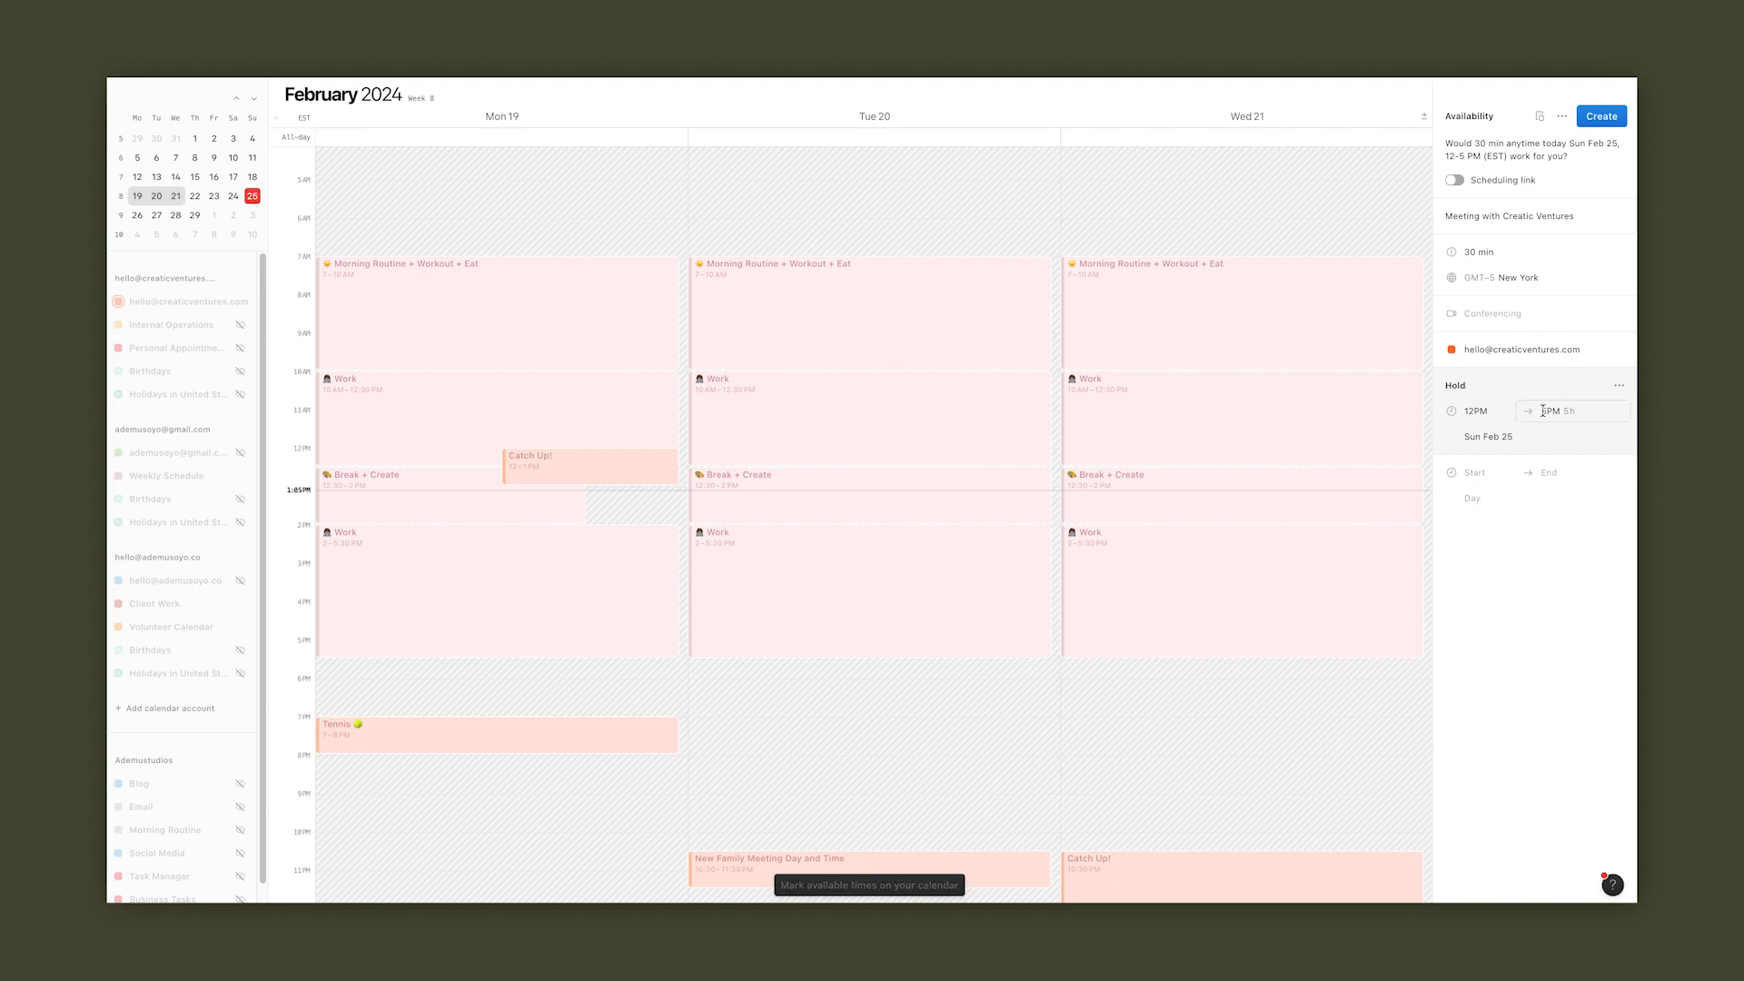
{"action": "left_click", "coordinate": [1602, 115]}
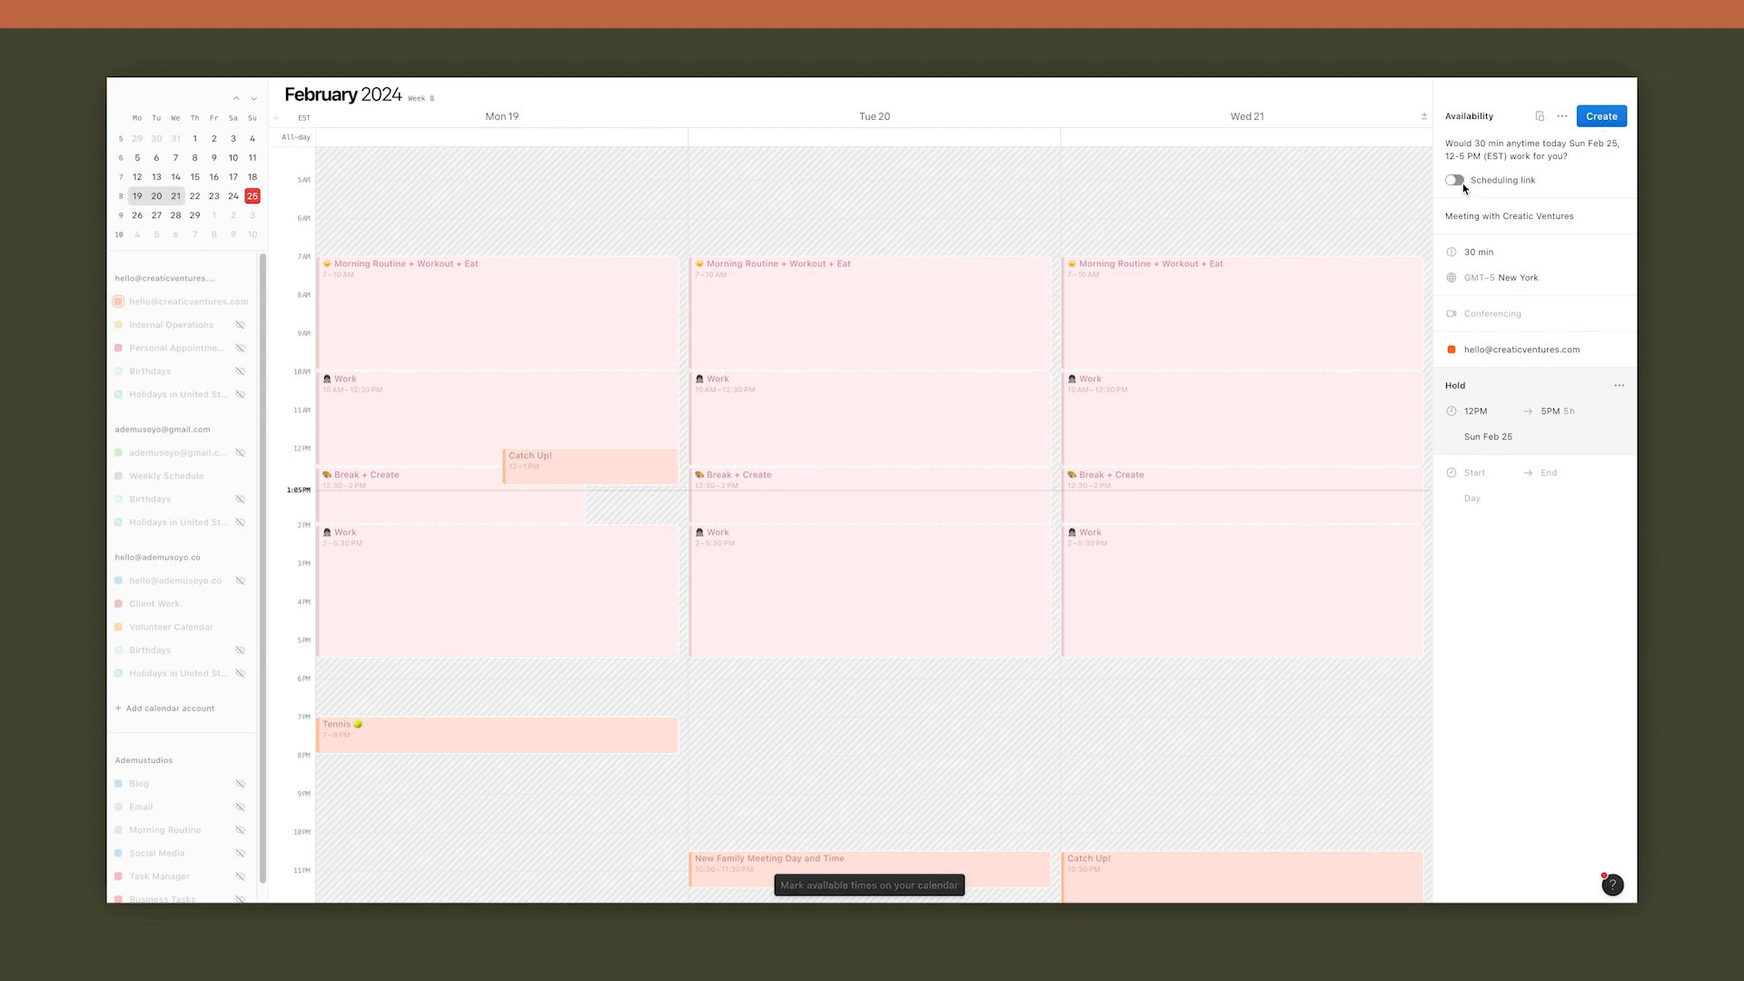
{"action": "left_click", "coordinate": [1455, 180]}
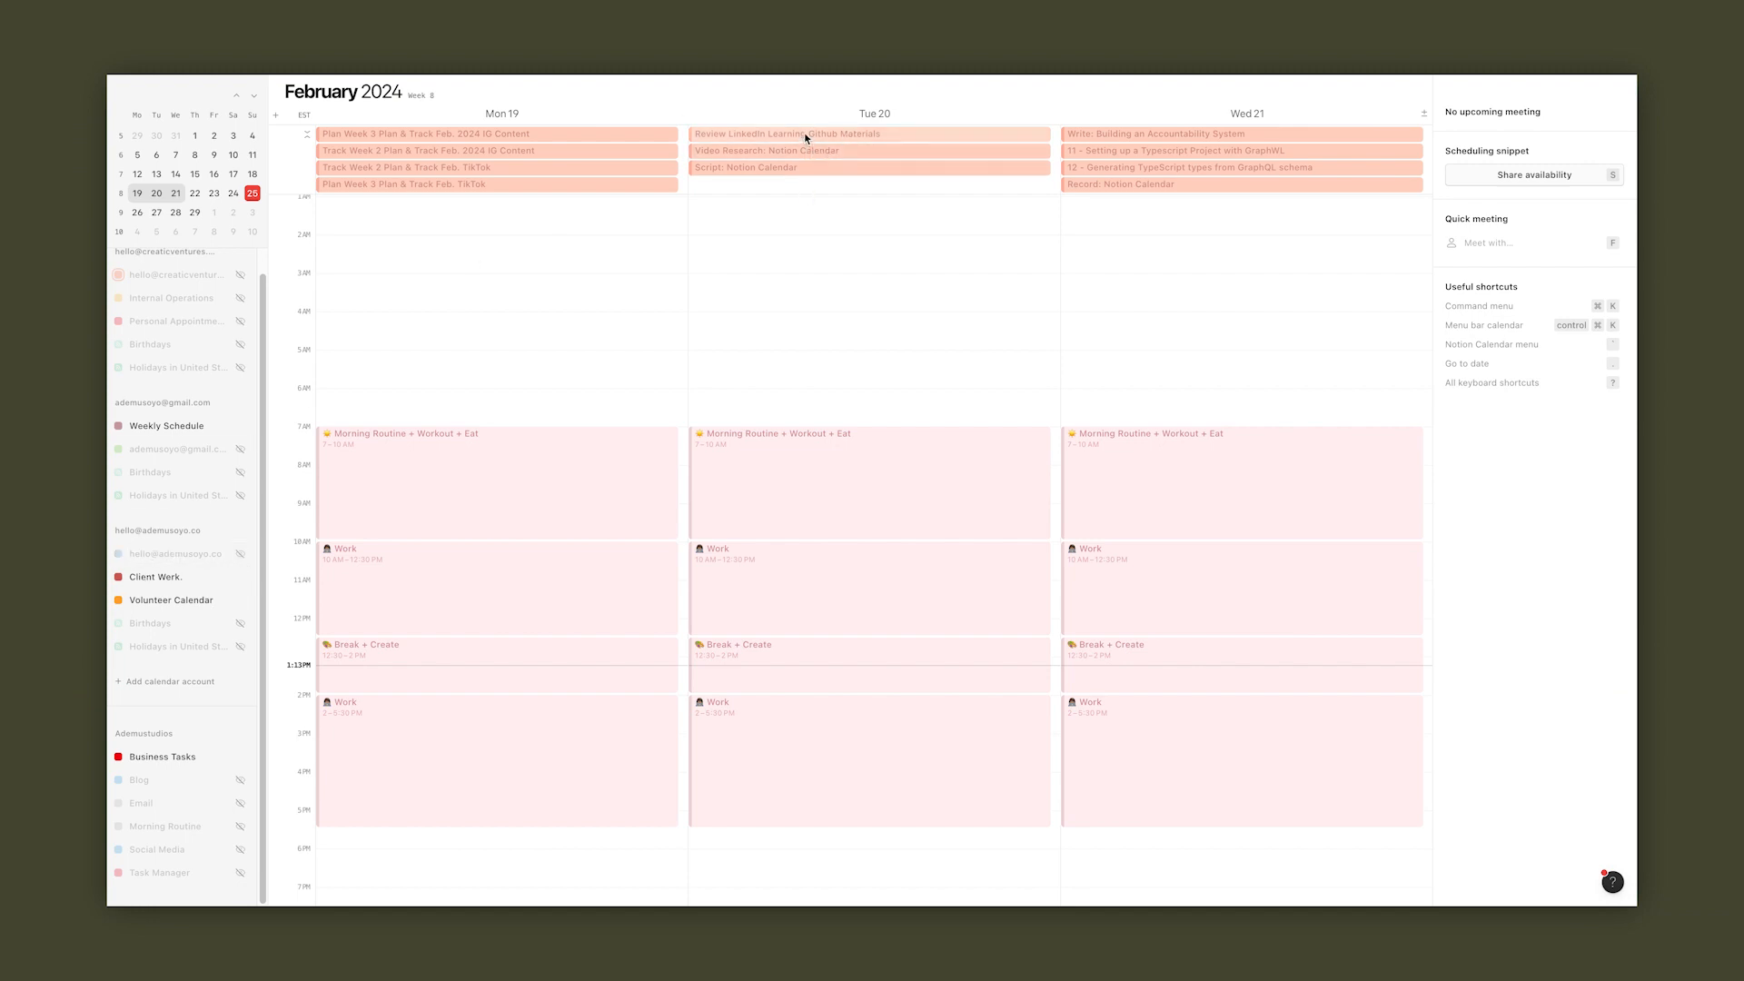
Schedule the Tue 20 all-day tasks Review LinkedIn Learning Github Materials at about 10:15AM and Video Research: Notion Calendar from 10:45AM to 11:45AM.
{"action": "left_click_drag", "start_coordinate": [803, 132], "coordinate": [796, 555]}
{"action": "left_click_drag", "start_coordinate": [804, 132], "coordinate": [830, 545]}
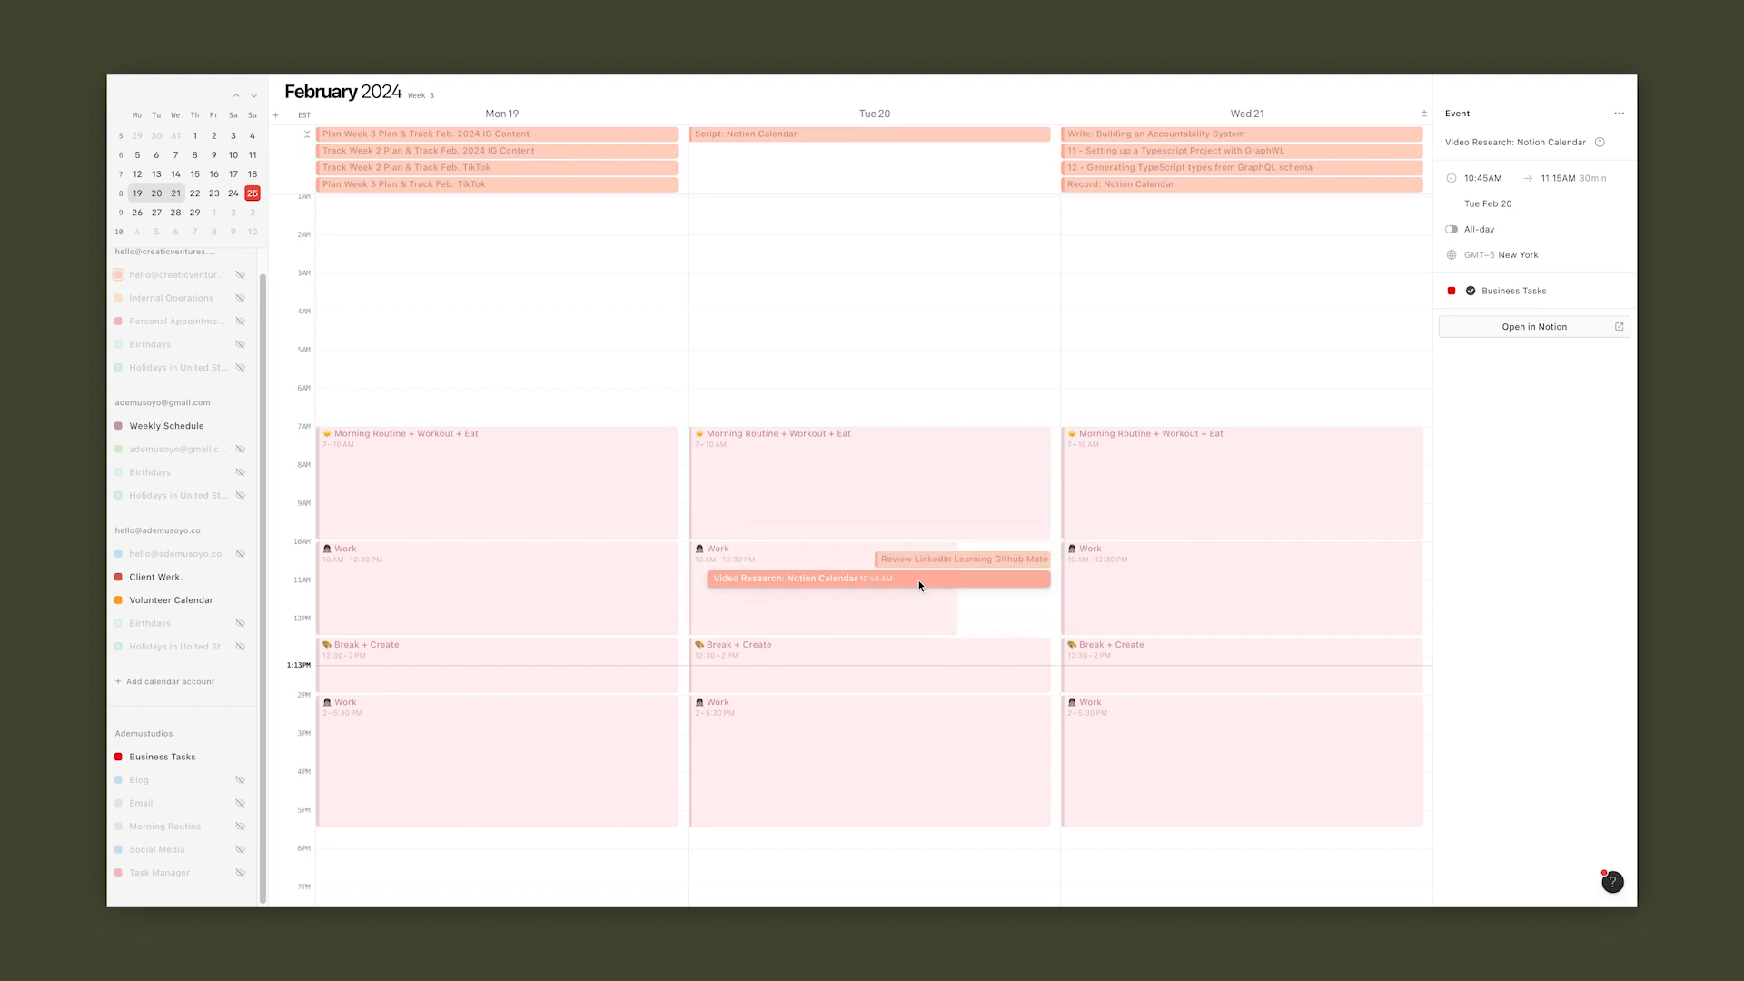
{"action": "left_click", "coordinate": [1564, 177]}
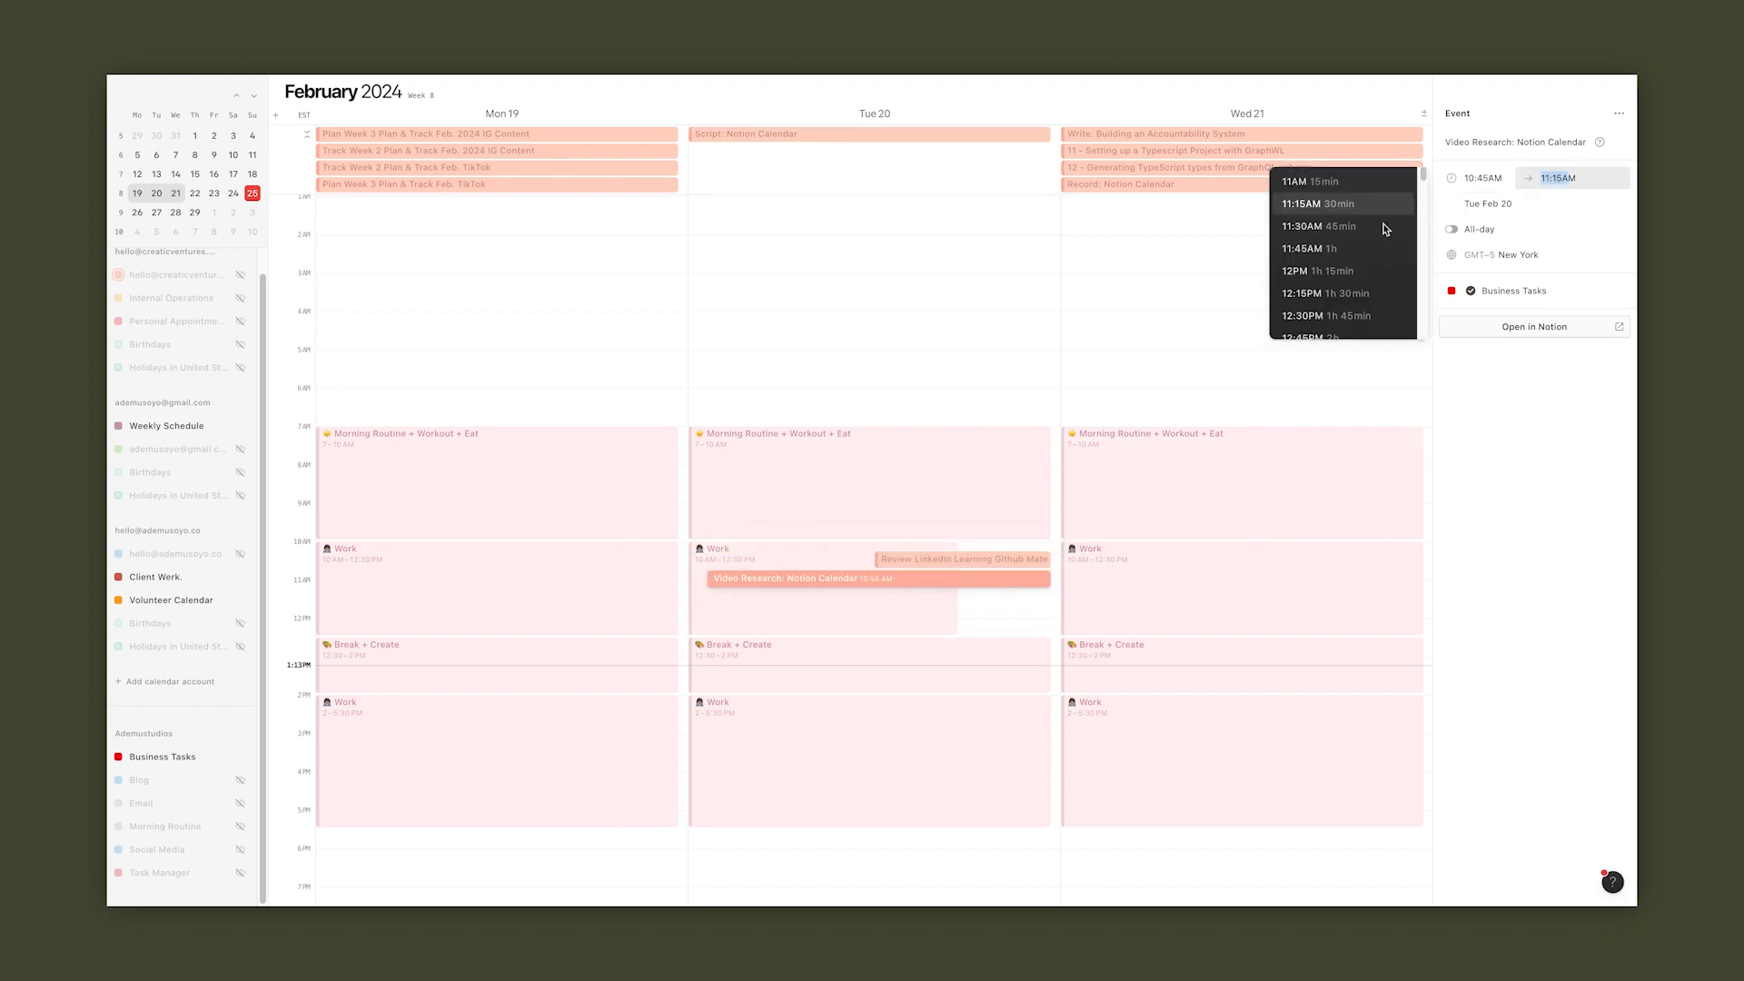
{"action": "left_click", "coordinate": [1355, 249]}
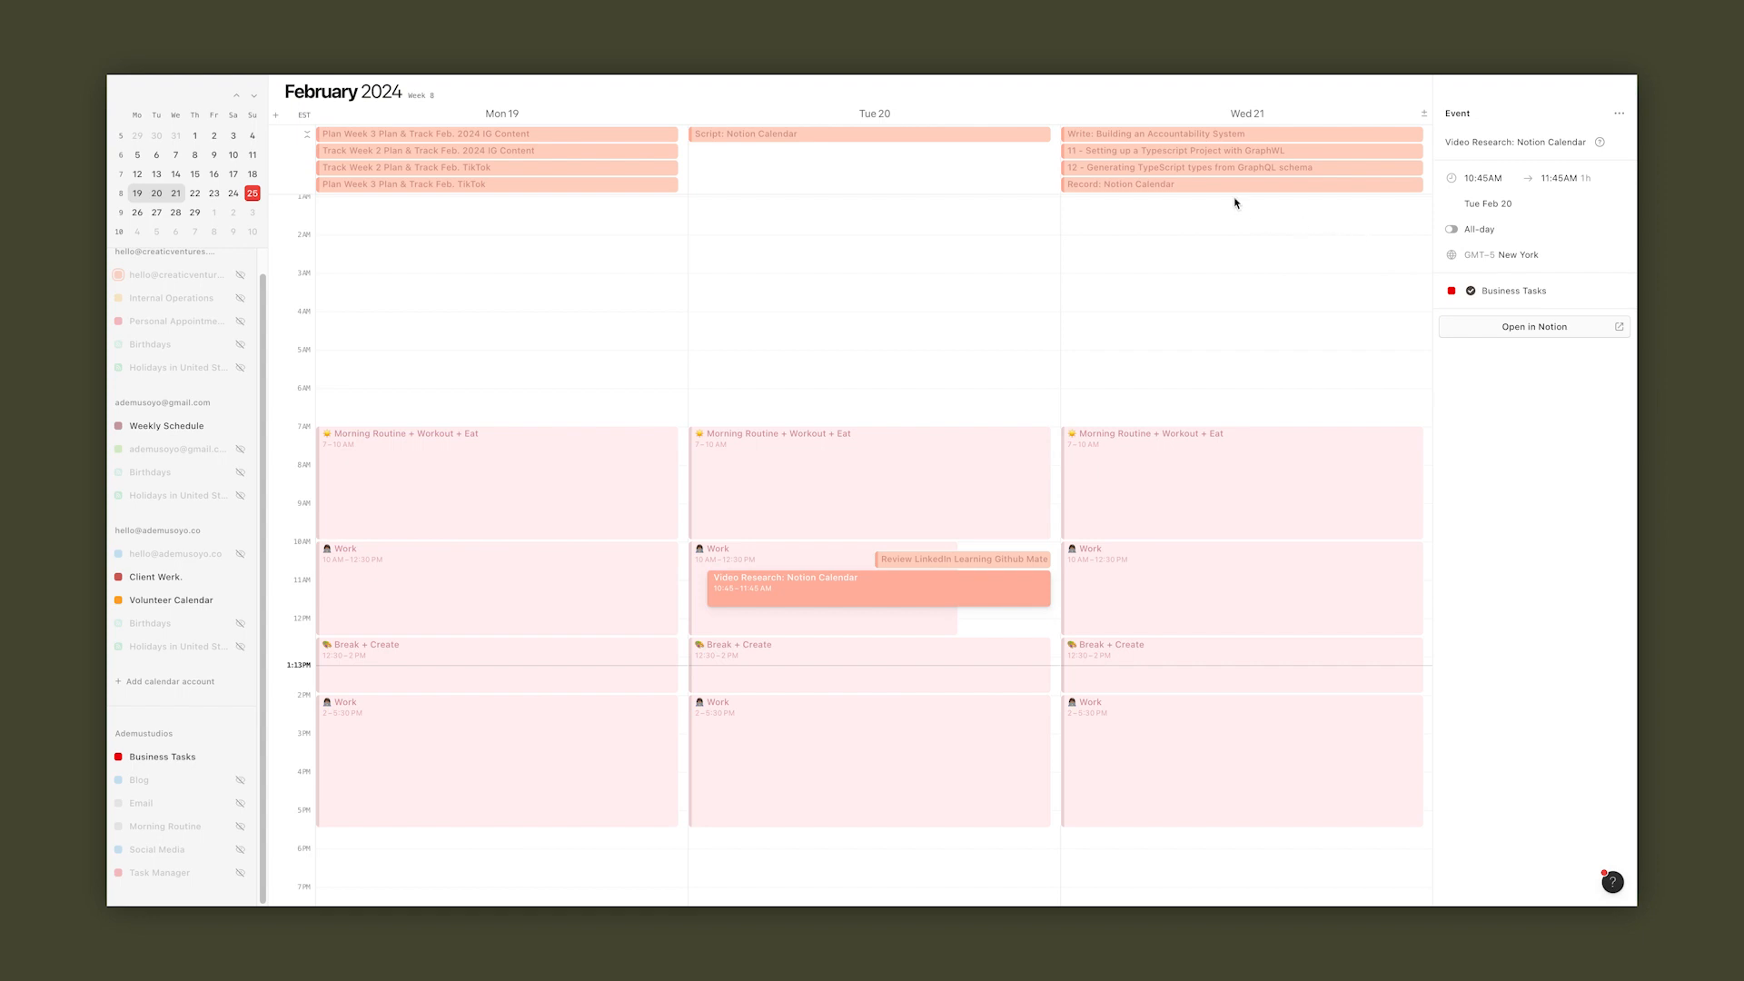
Schedule the all-day task Script: Notion Calendar on Tue 20 from 11:45AM to 12:30PM.
{"action": "left_click_drag", "start_coordinate": [899, 137], "coordinate": [901, 604]}
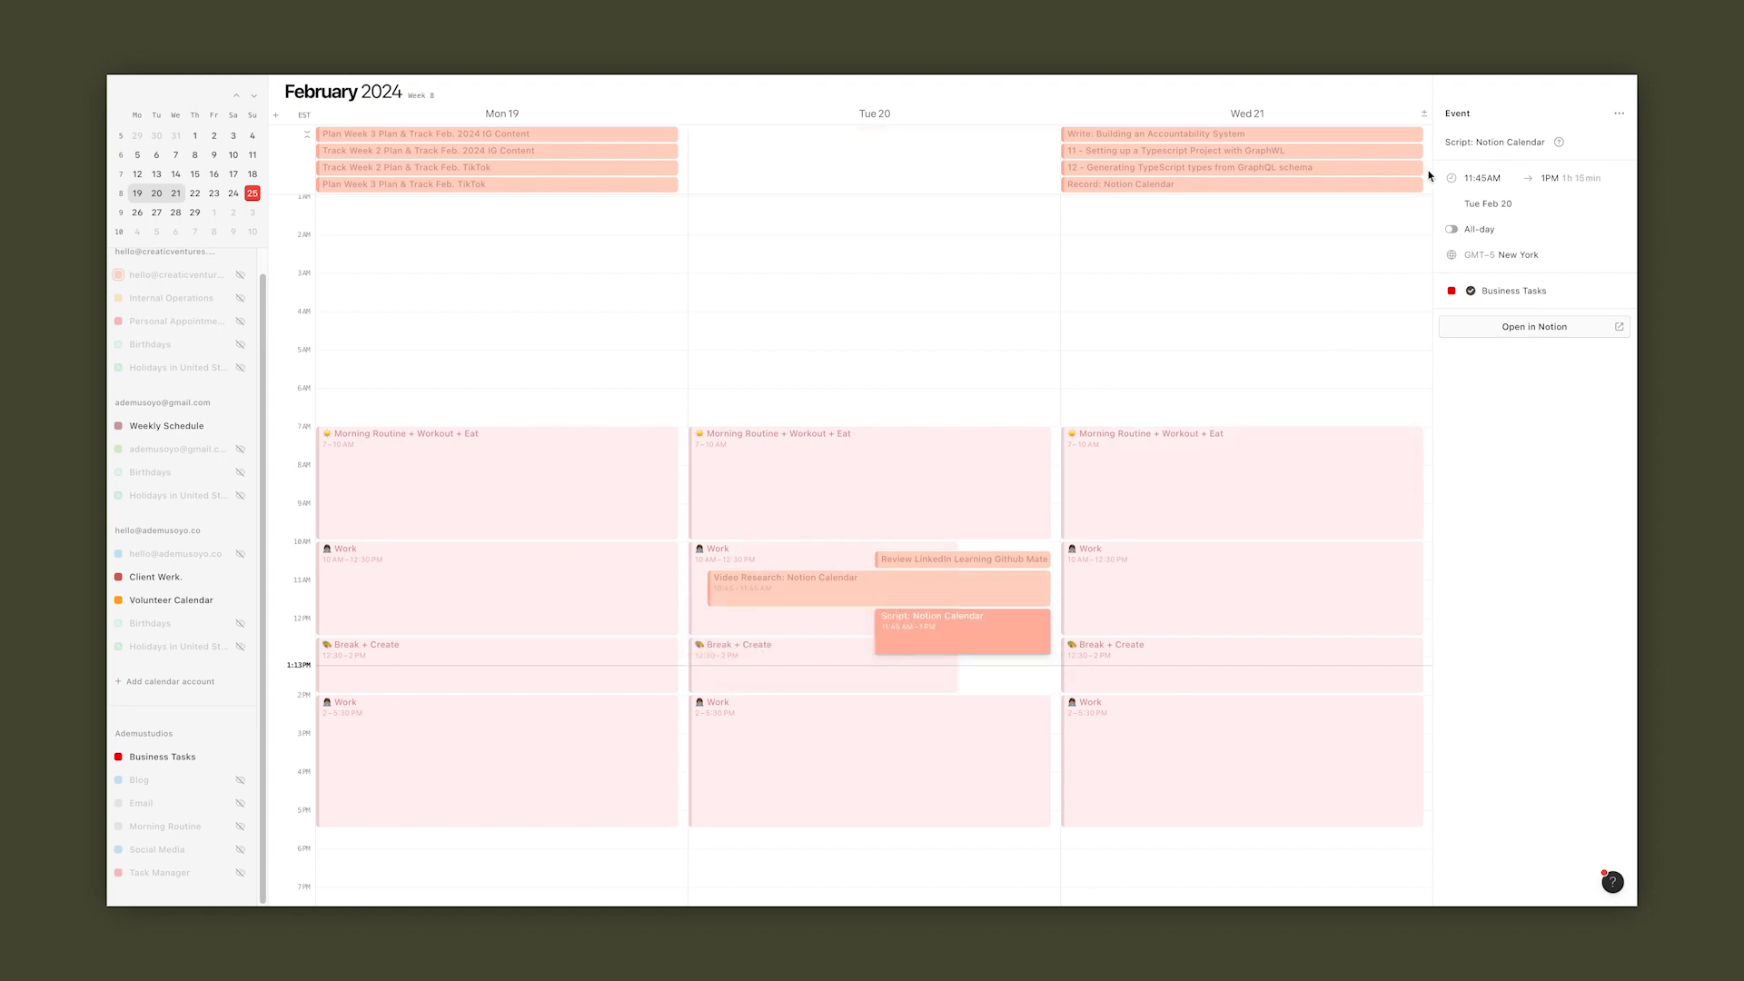
{"action": "left_click", "coordinate": [1571, 177]}
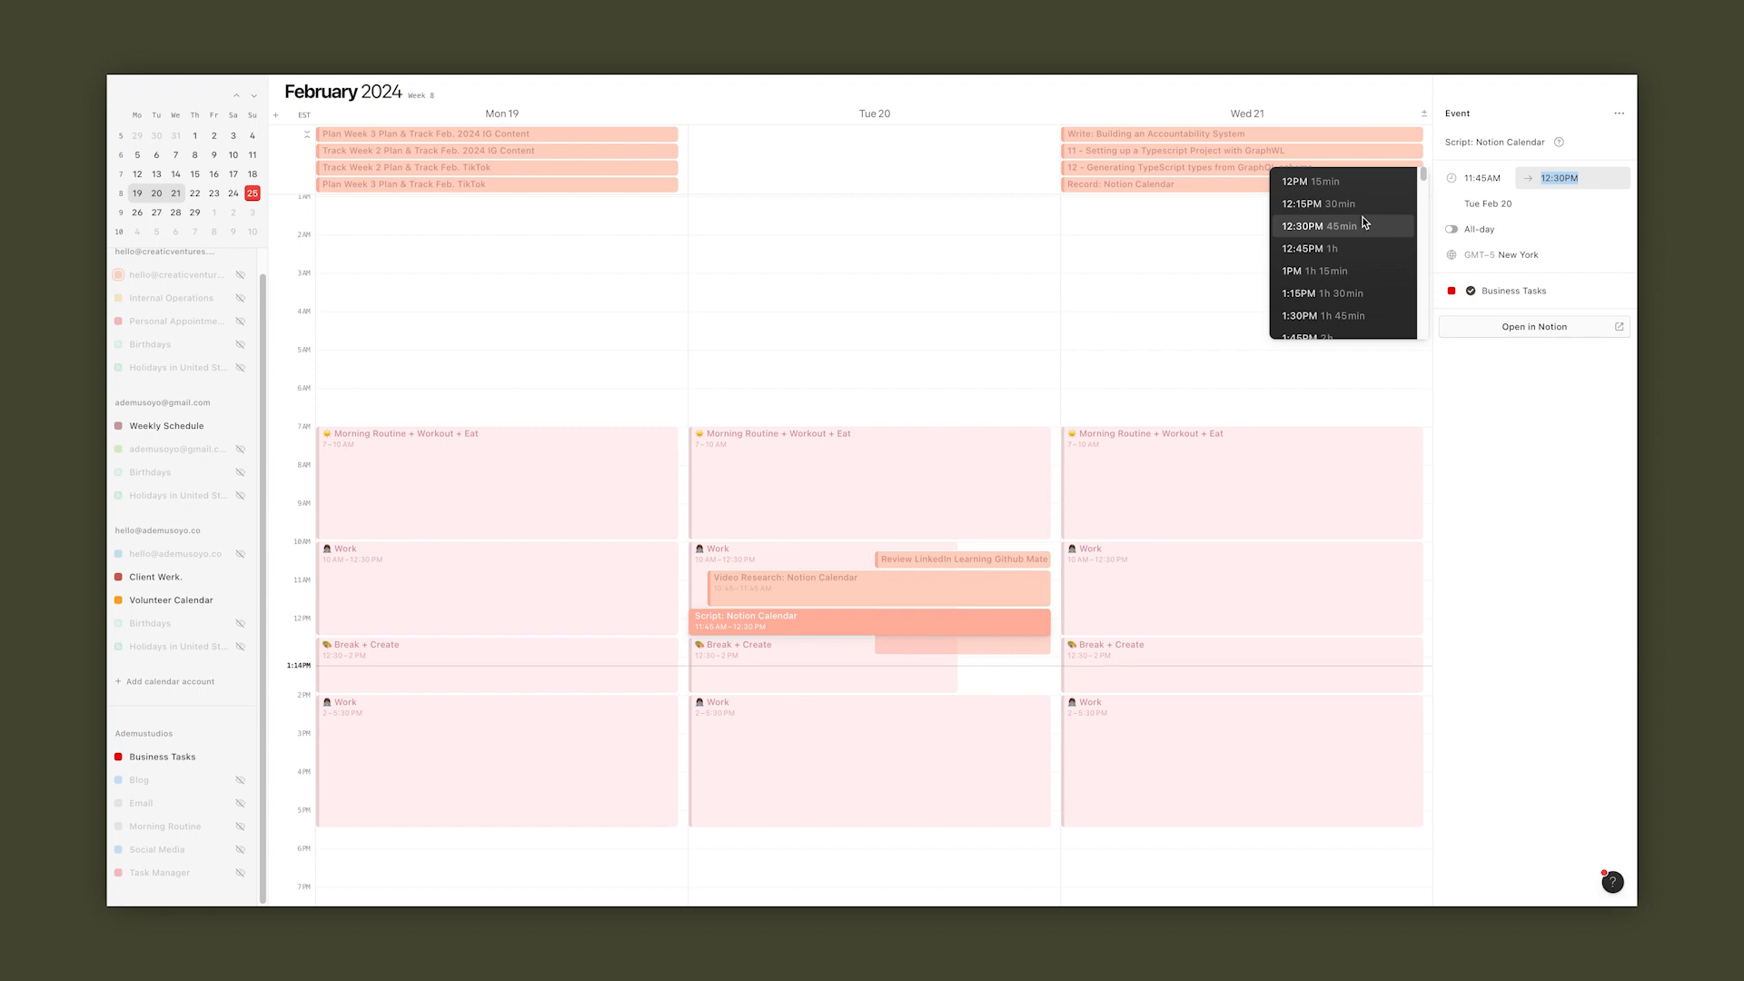
{"action": "left_click", "coordinate": [1363, 222]}
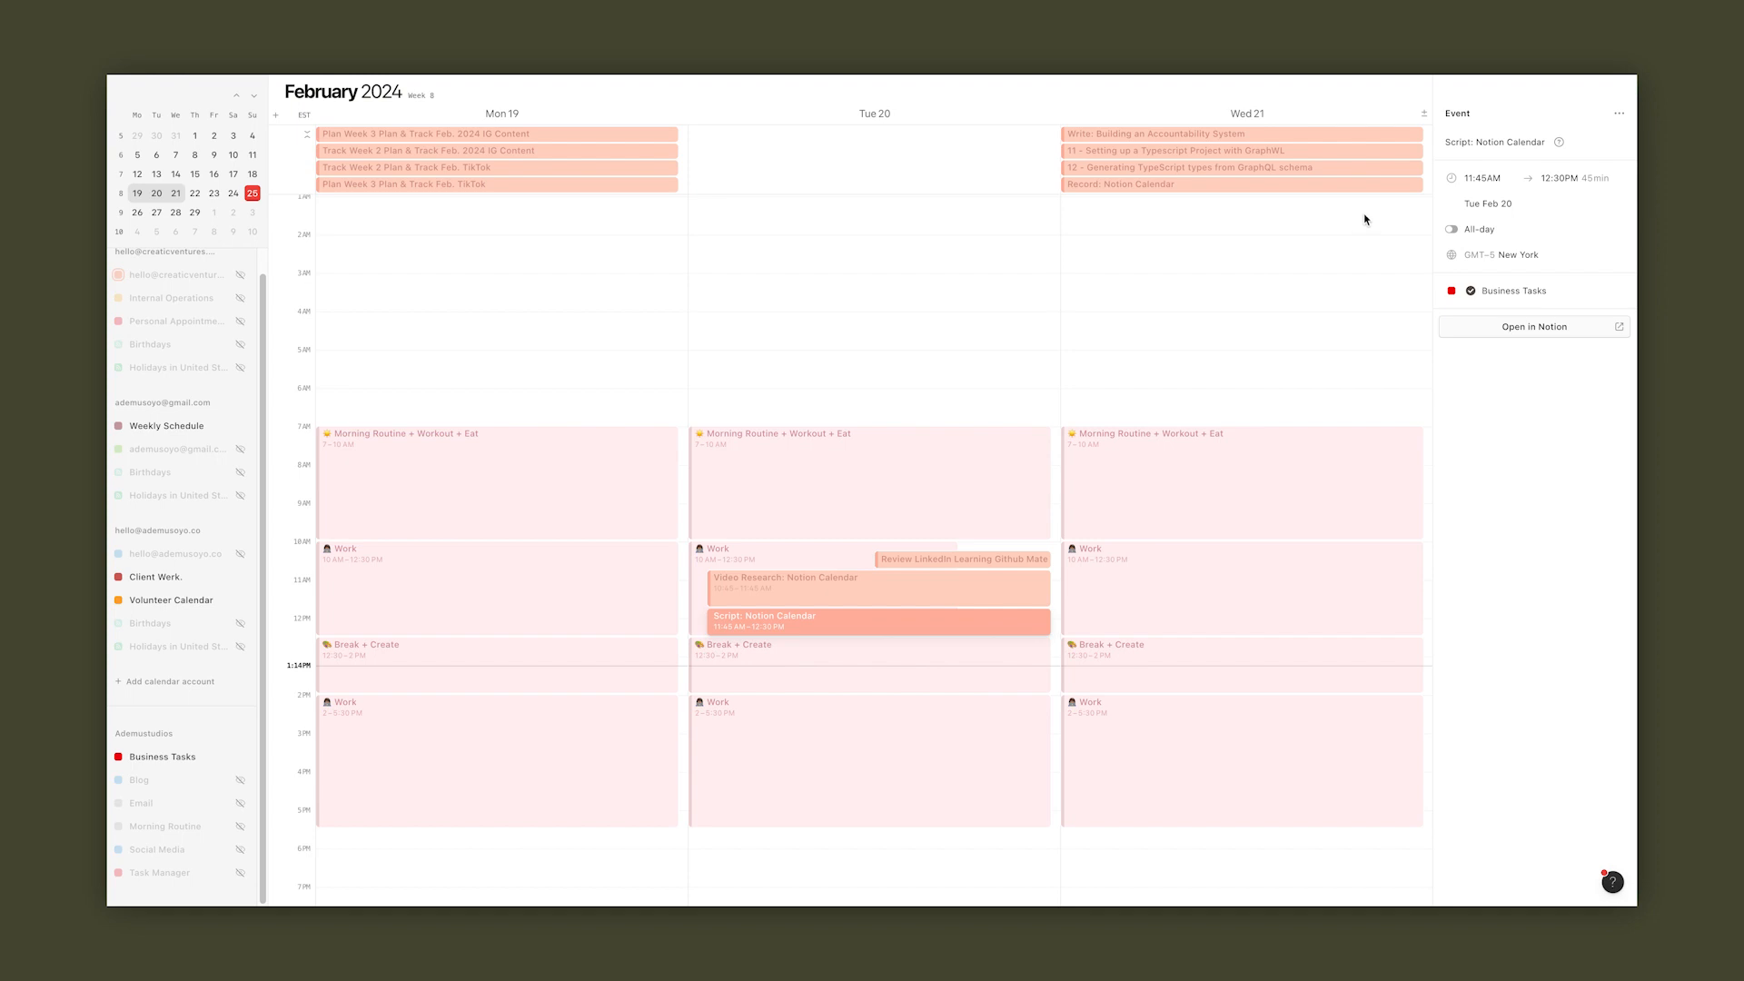